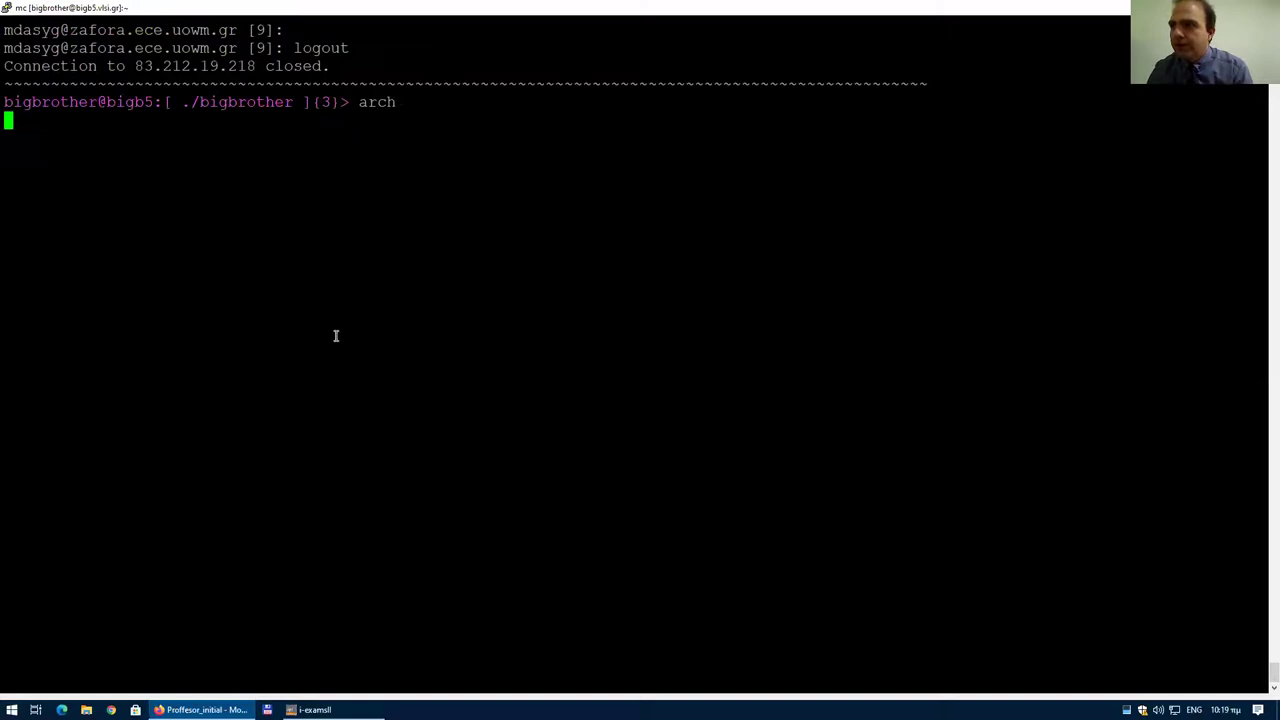
# Open a root shell and list the crontab entries matching "lott".
pyautogui.write('sudo bash')
pyautogui.press('Return')
pyautogui.write('crontab -l | grep lott')
pyautogui.press('Return')
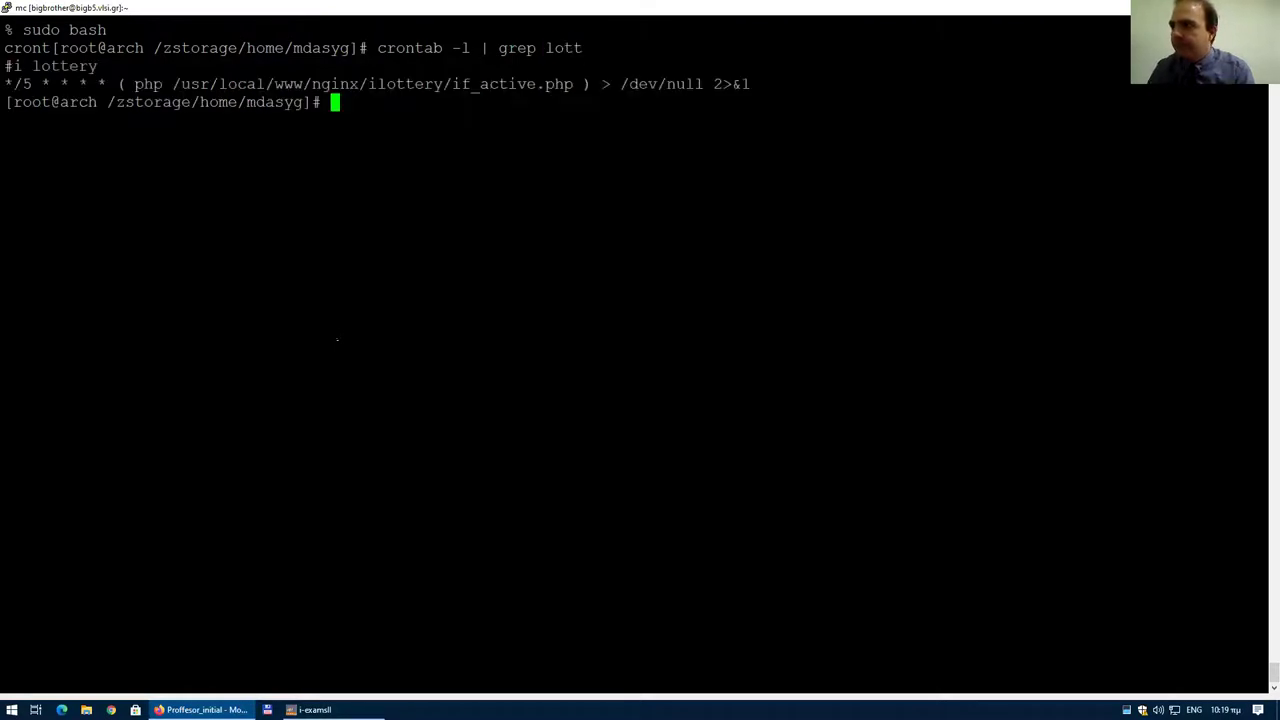
# Run the lottery cron job's command manually: php /usr/local/www/nginx/ilottery/if_active.php.
pyautogui.moveTo(135, 84); pyautogui.dragTo(573, 84)
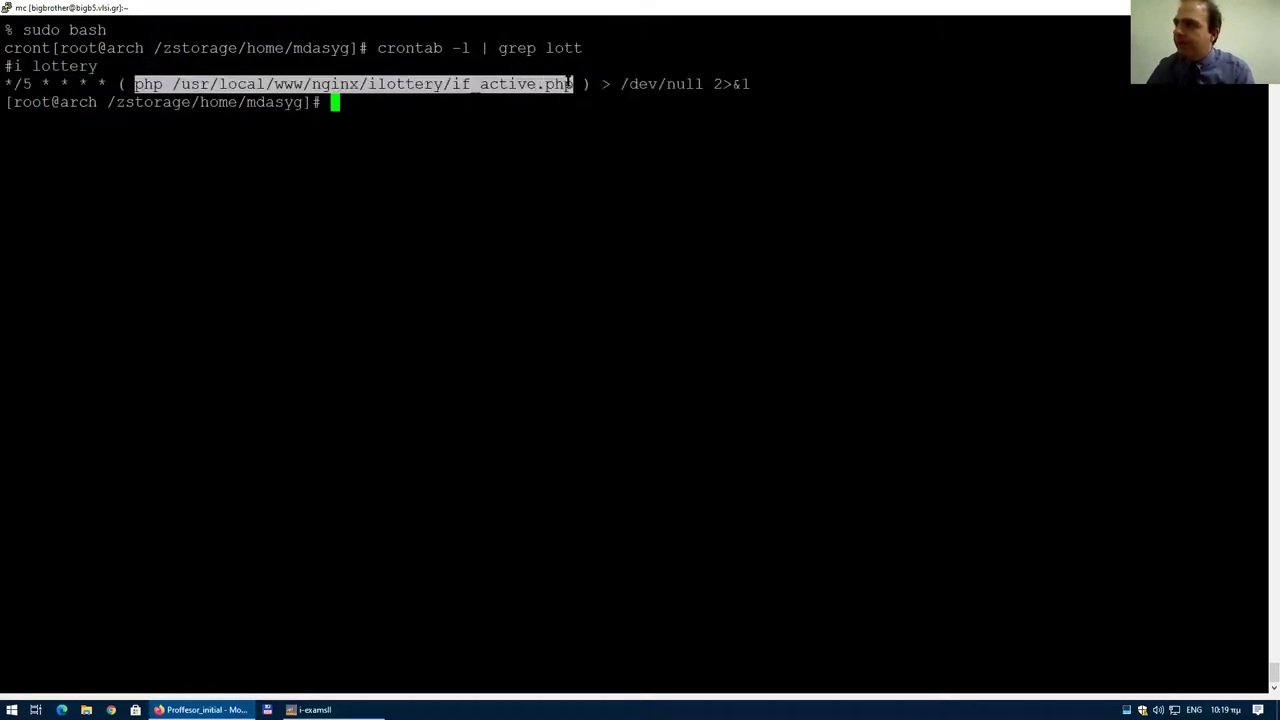
pyautogui.rightClick(570, 84)
pyautogui.press('Return')
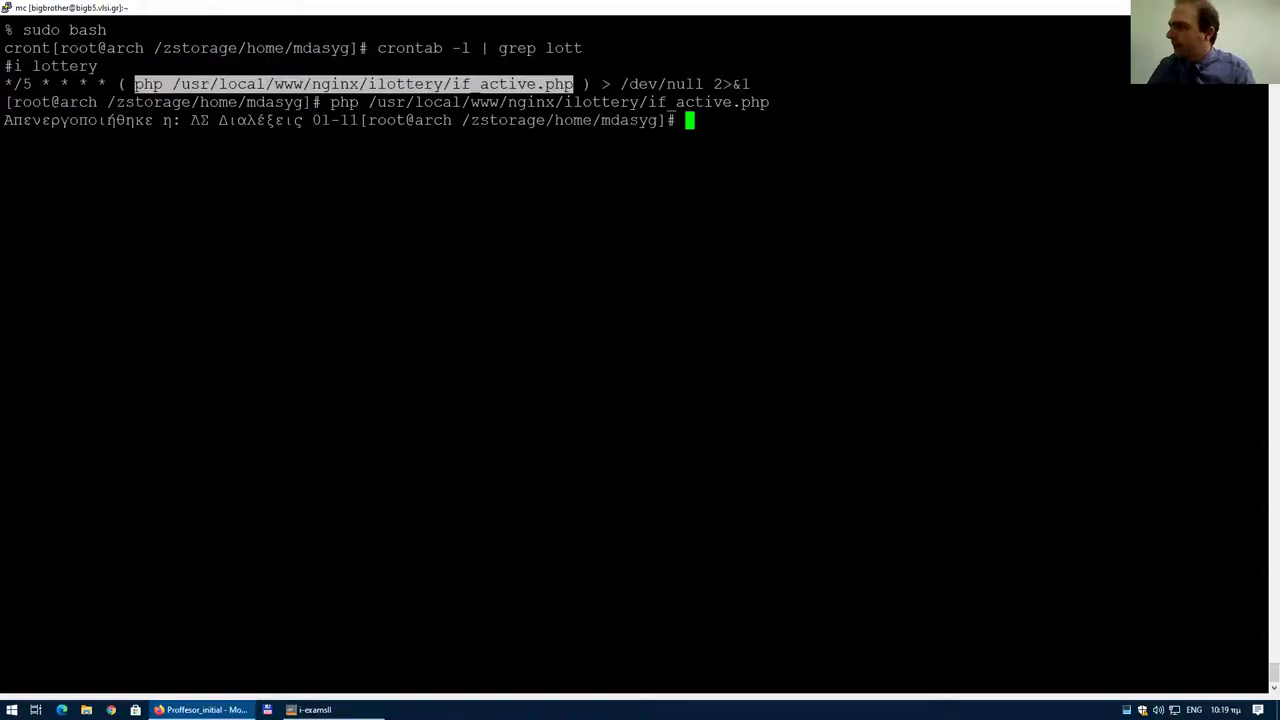
# Switch to Firefox, run the available I-Lottery draw through Let it roll, and highlight the winner's name.
pyautogui.hotkey('alt', 'Tab')
pyautogui.click(657, 371)
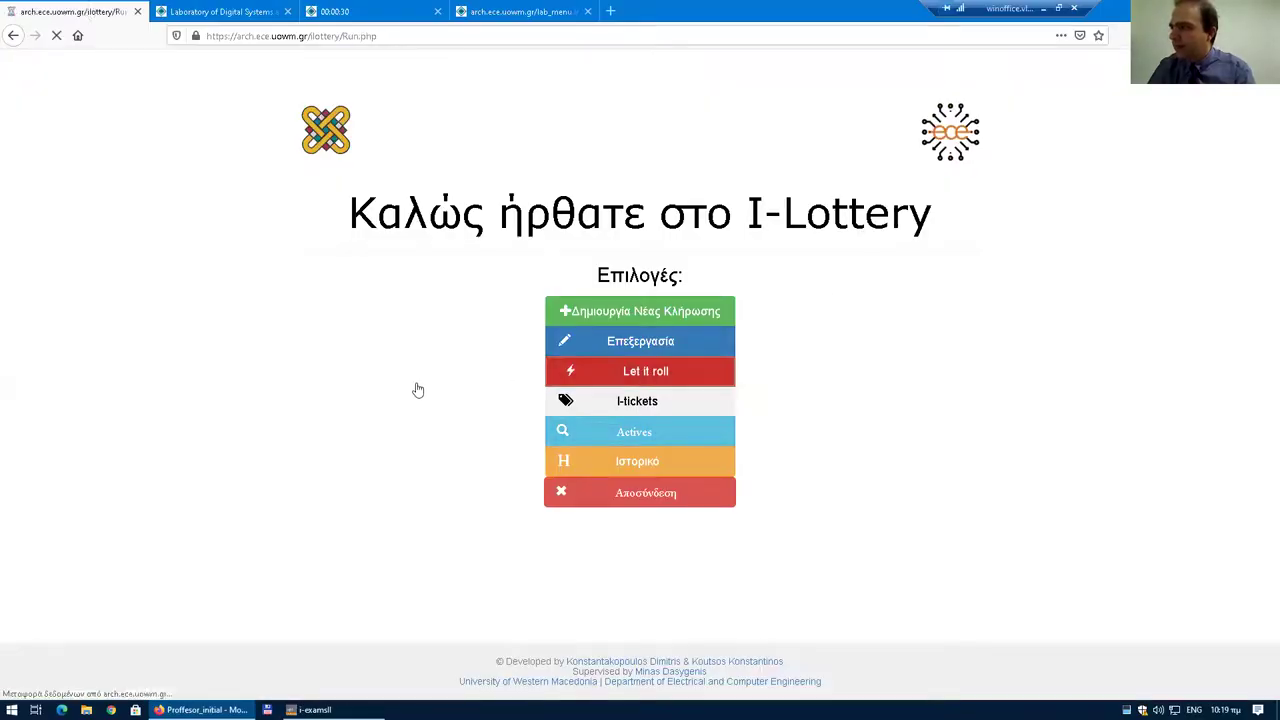
pyautogui.click(360, 379)
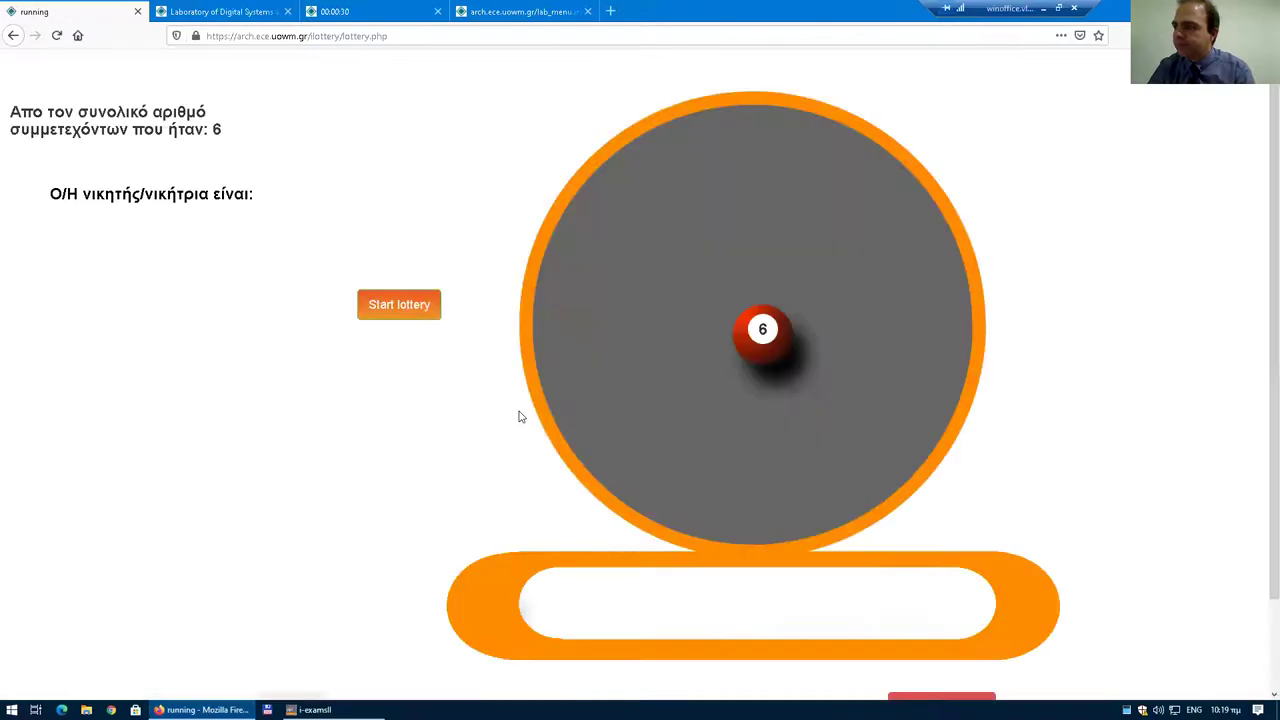
pyautogui.click(402, 304)
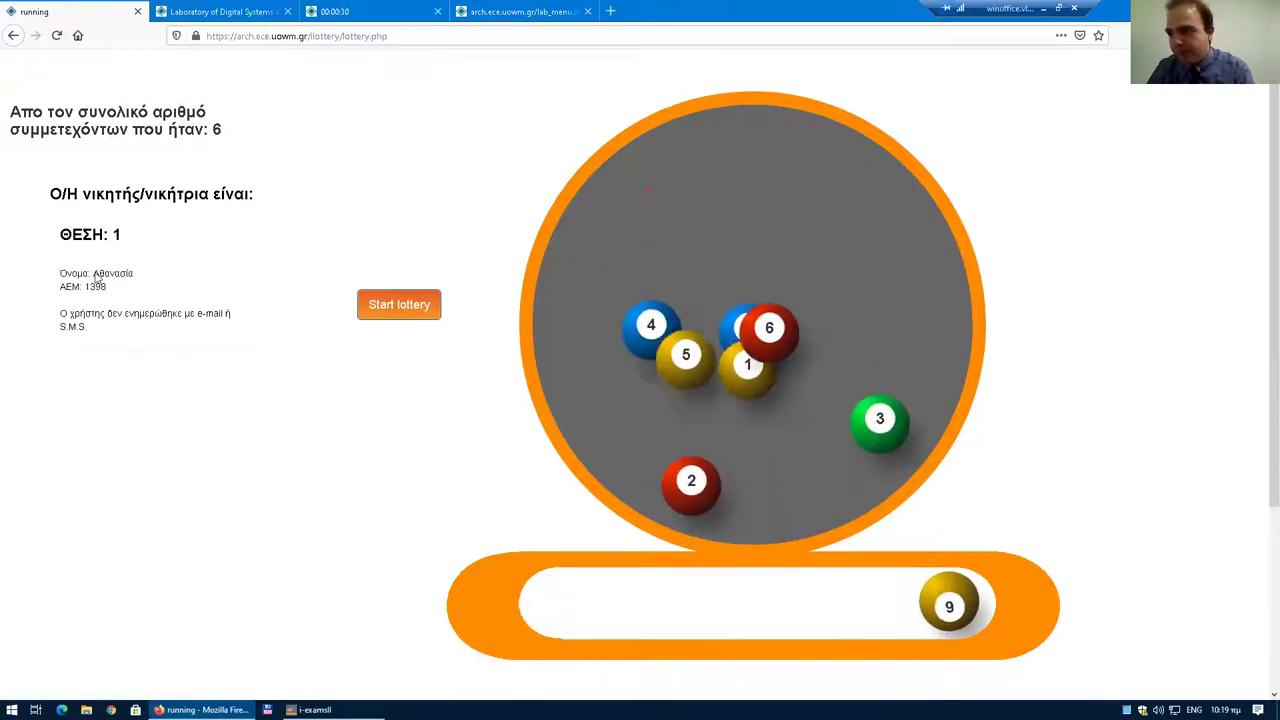
pyautogui.doubleClick(134, 274)
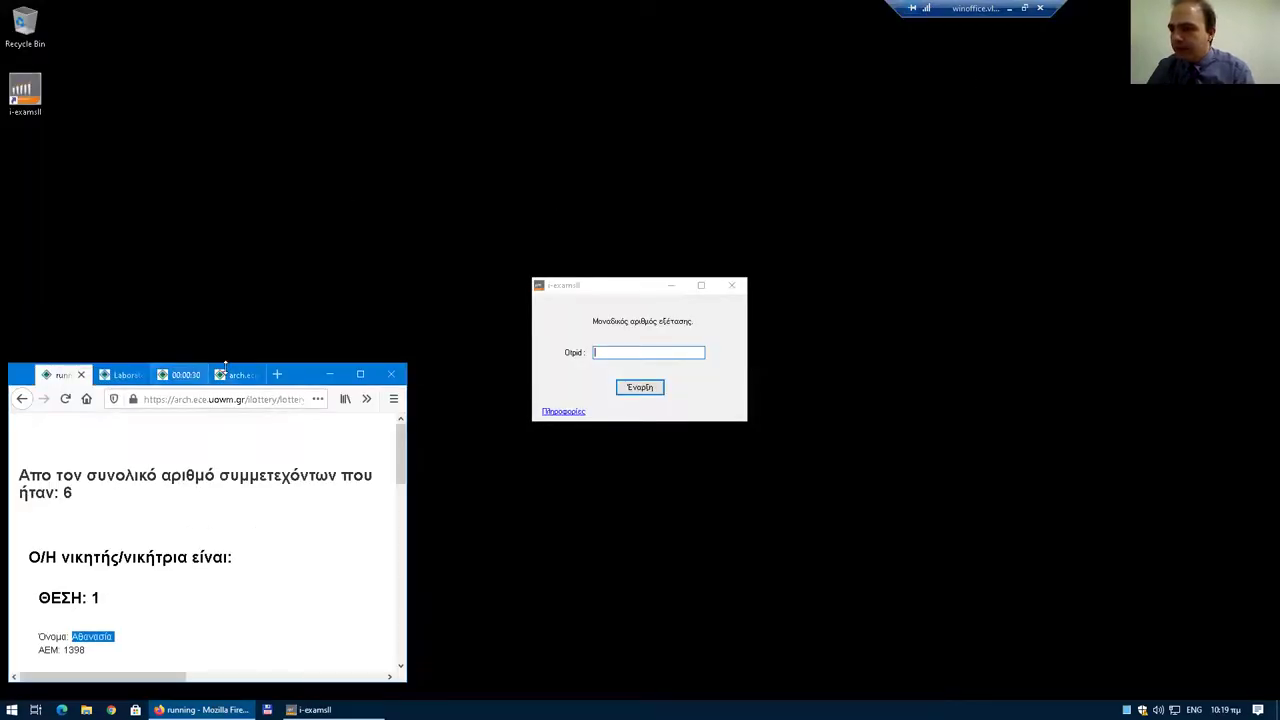
# Show the 30-second online-stopwatch countdown in the reduced browser window.
pyautogui.click(232, 374)
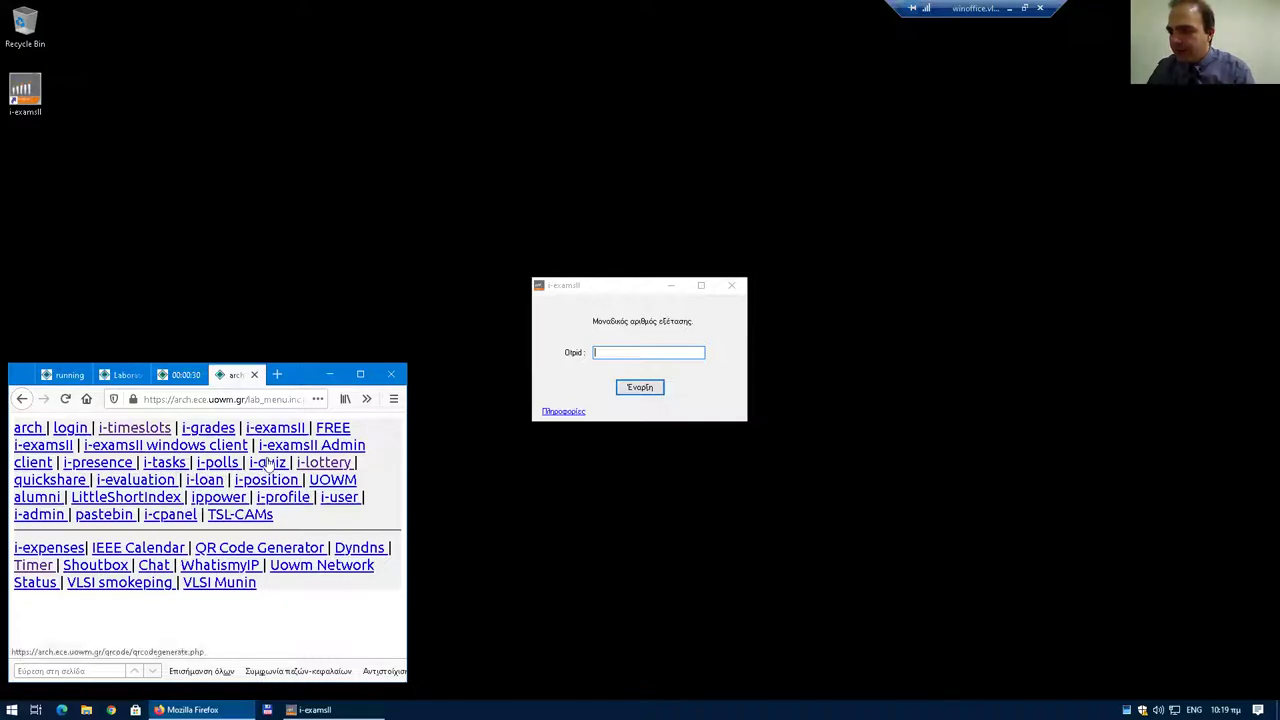
pyautogui.click(180, 376)
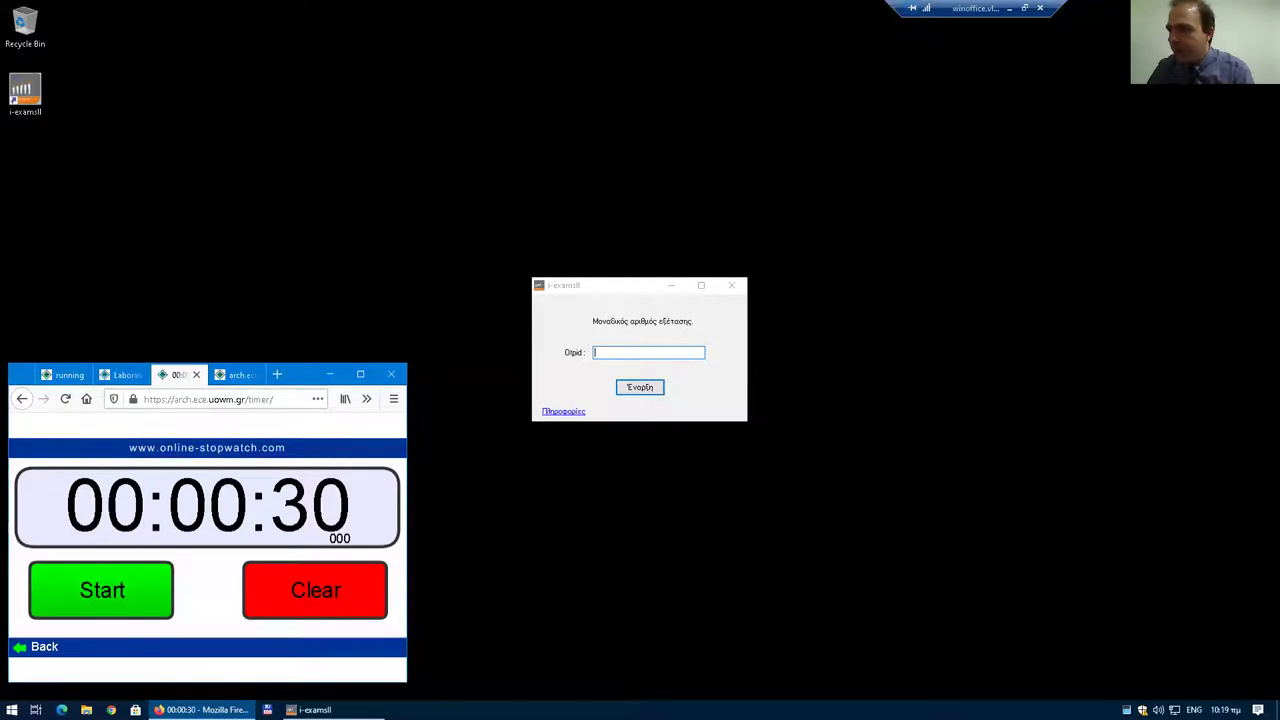
# Switch to i-examsII, enter the unique exam number (Otpid), and start the exam.
pyautogui.click(606, 351)
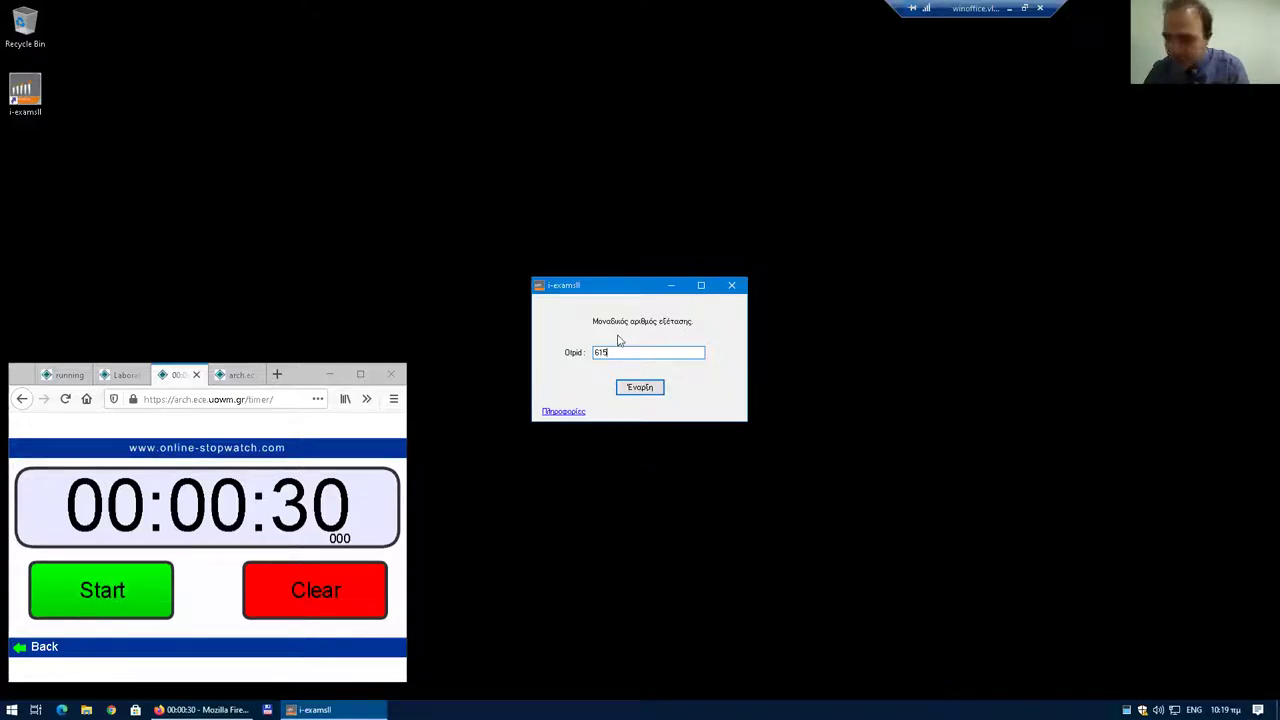
pyautogui.click(645, 389)
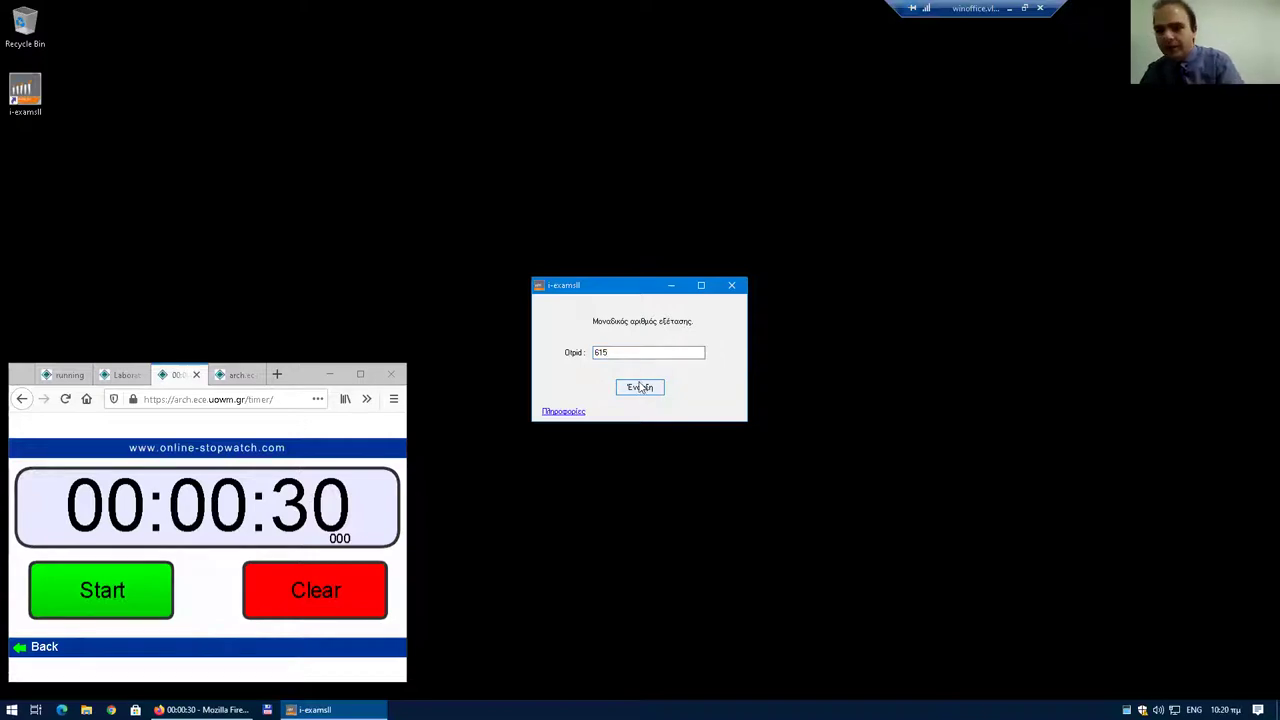
pyautogui.click(642, 388)
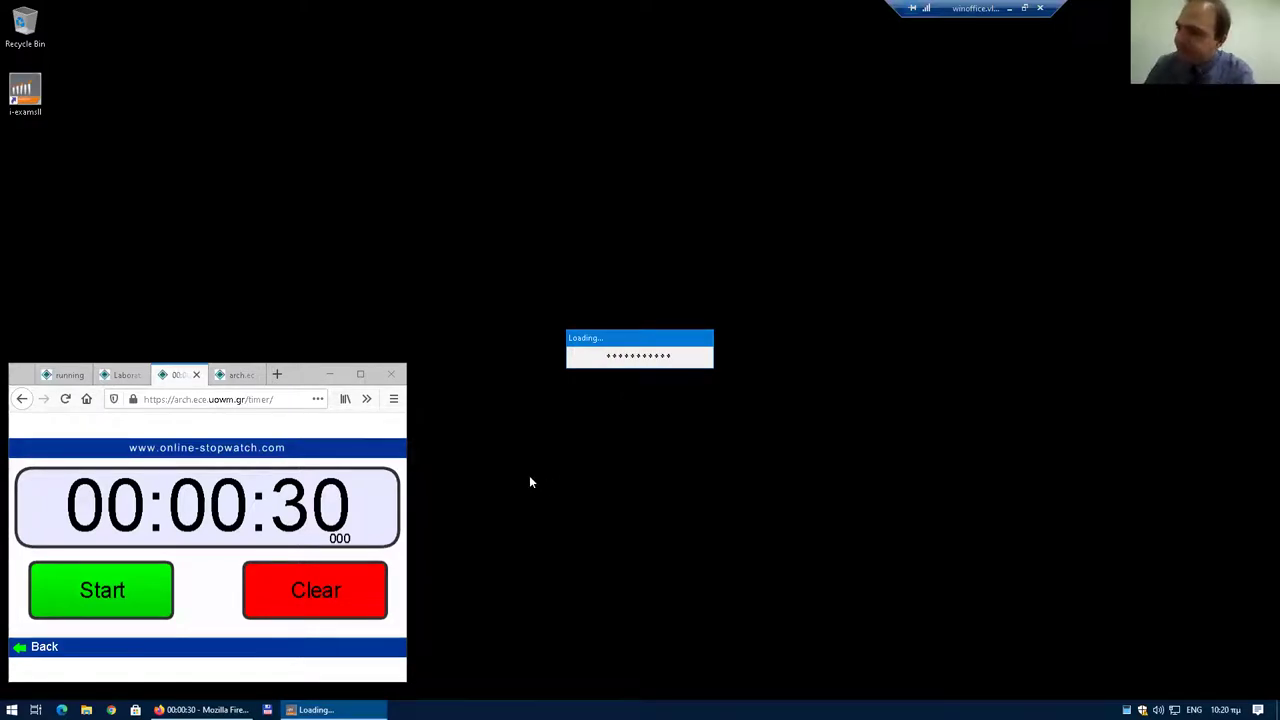
# Resize the timer's browser window beside the exam, then run the 30-second countdown for the memory map question and pause it.
pyautogui.click(362, 408)
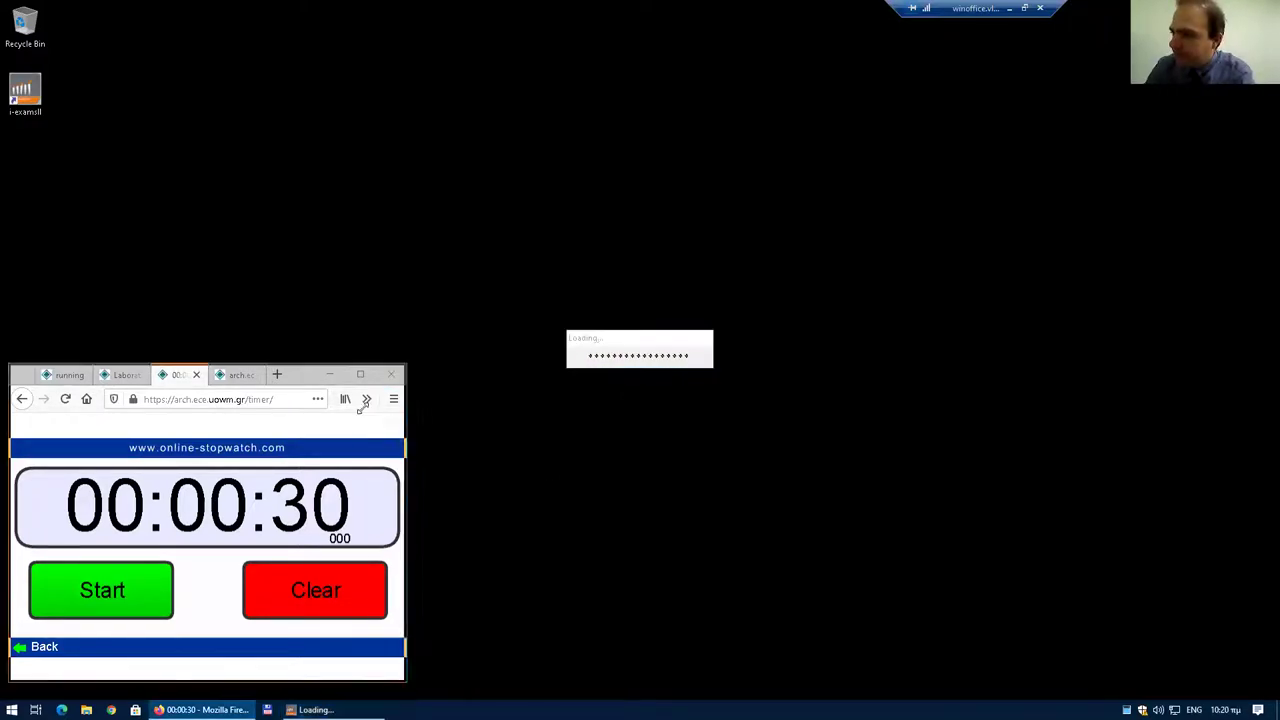
pyautogui.moveTo(362, 408); pyautogui.dragTo(363, 409)
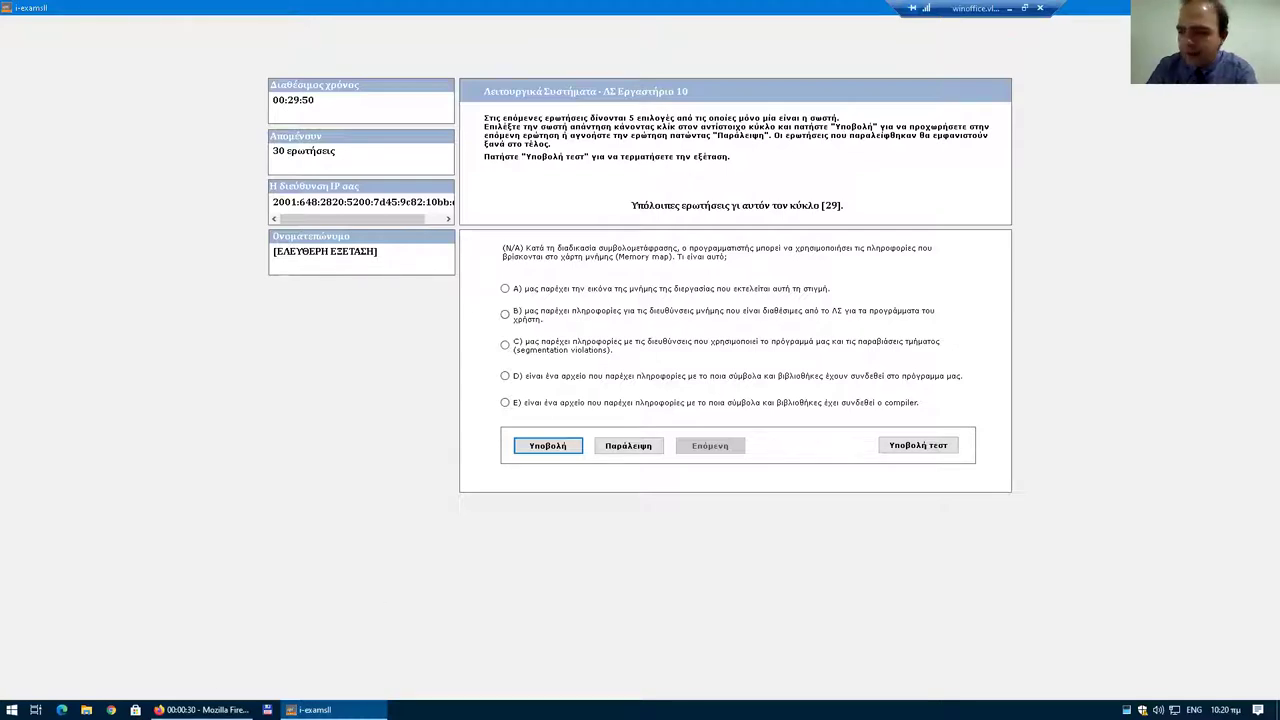
pyautogui.click(200, 709)
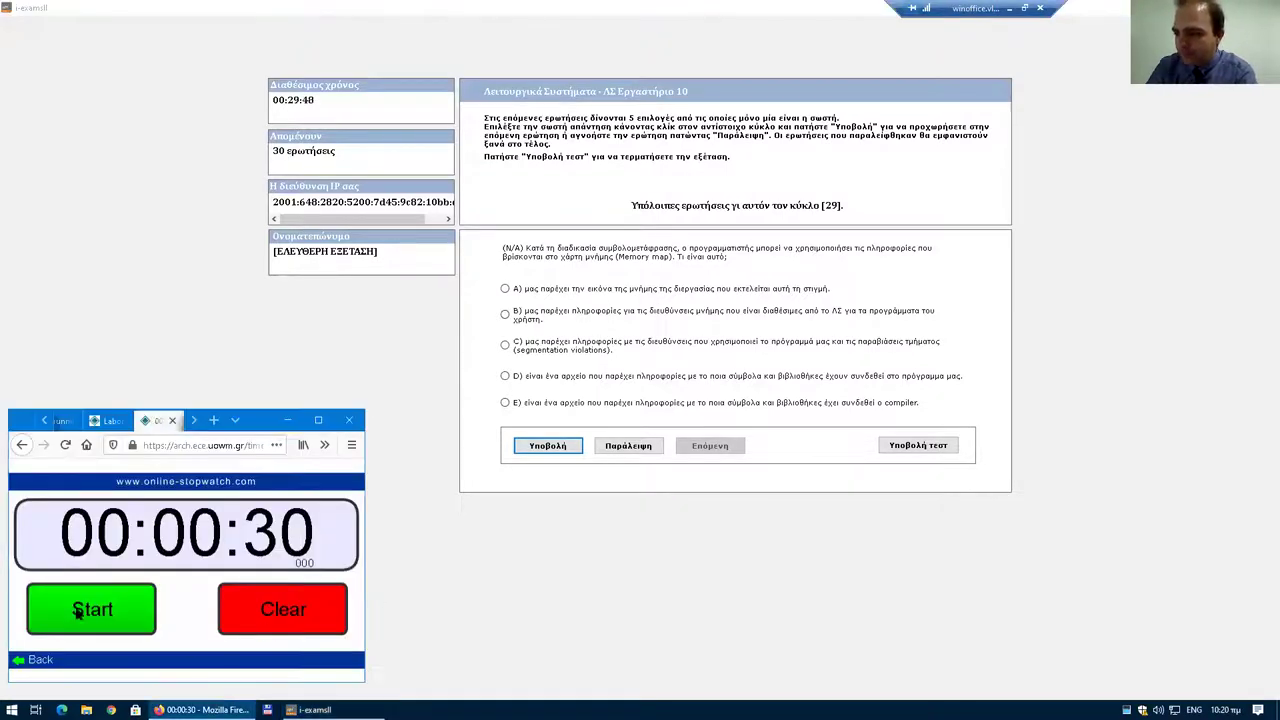
pyautogui.click(118, 616)
pyautogui.moveTo(365, 408); pyautogui.dragTo(419, 378)
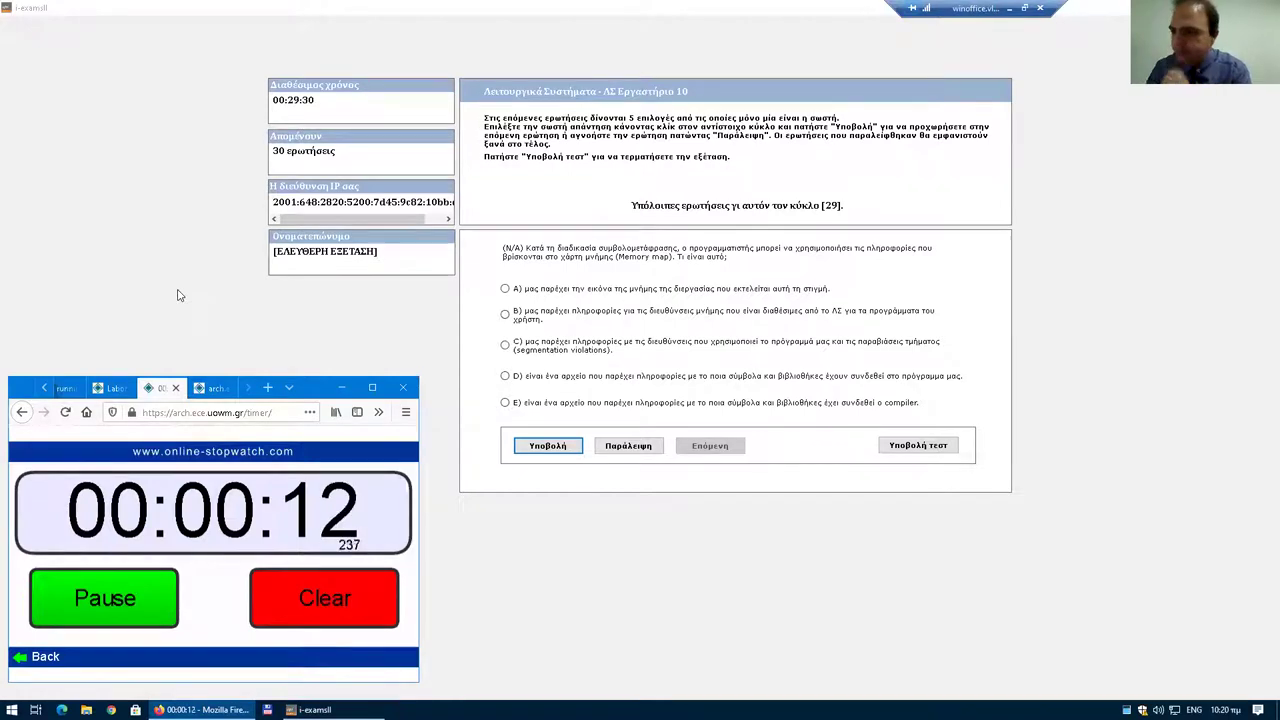
pyautogui.click(129, 596)
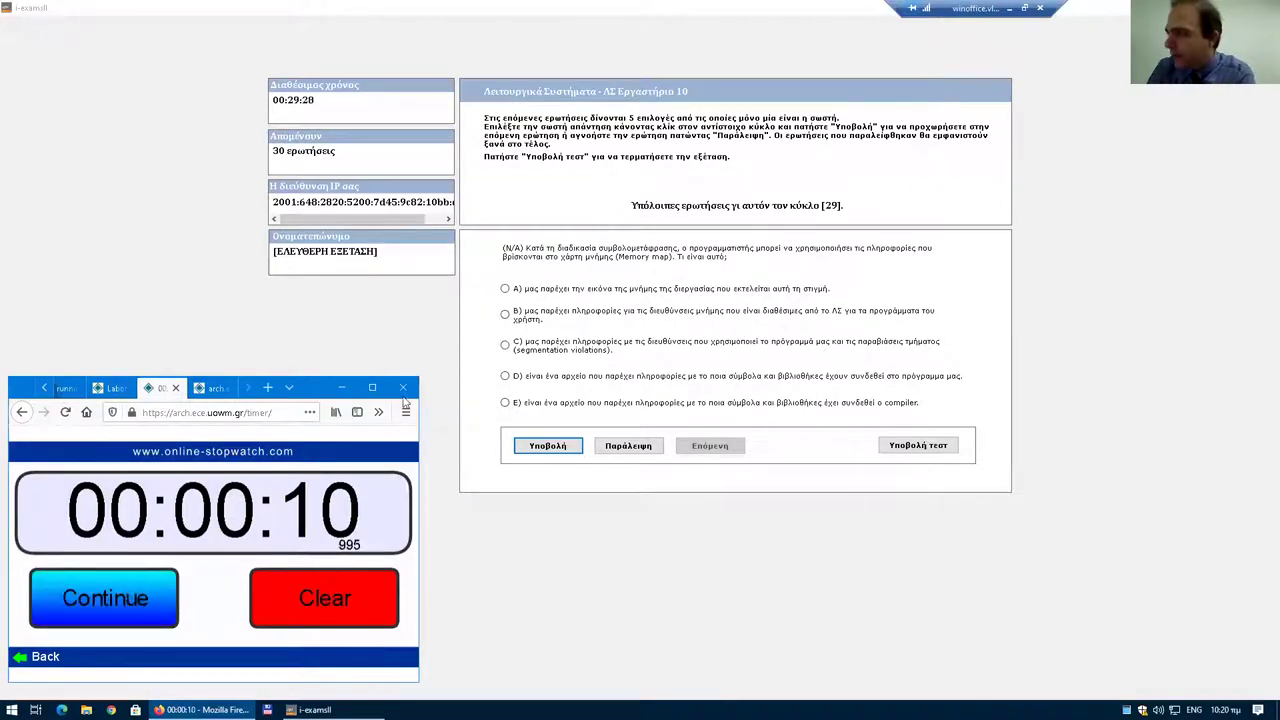
# Answer the memory map question with option D, submit it, and advance to the following question.
pyautogui.click(505, 376)
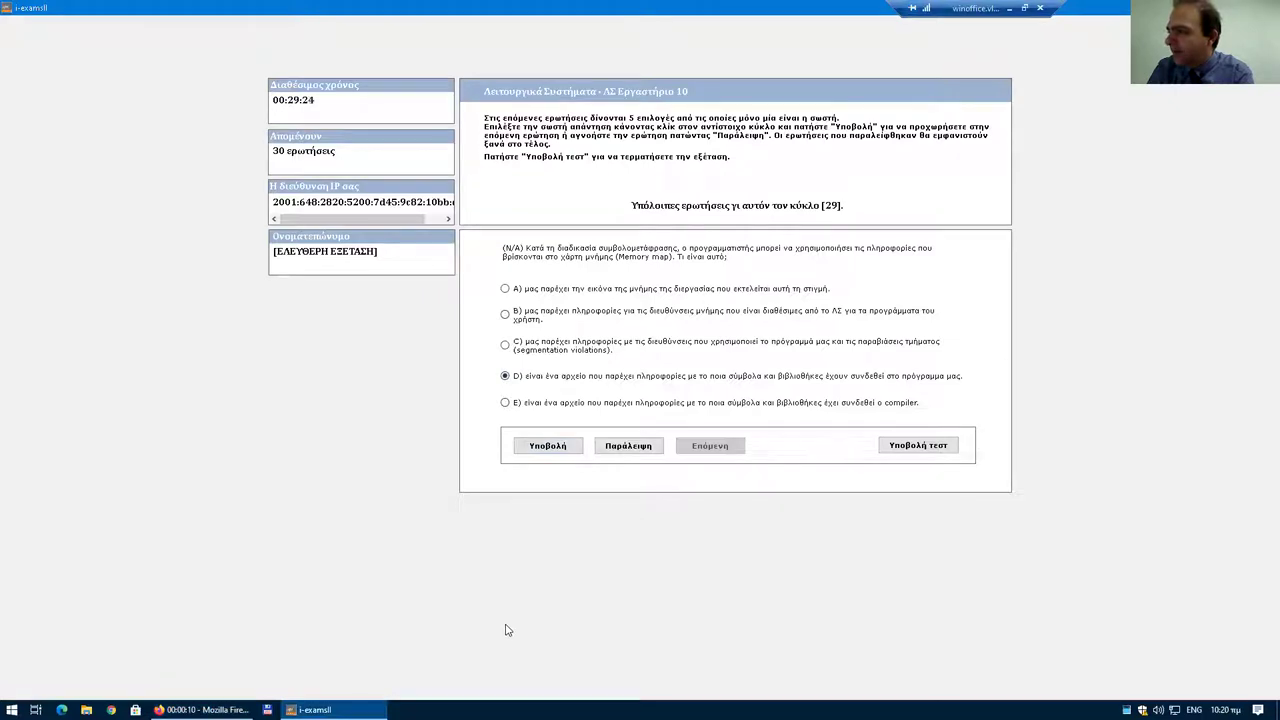
pyautogui.click(547, 446)
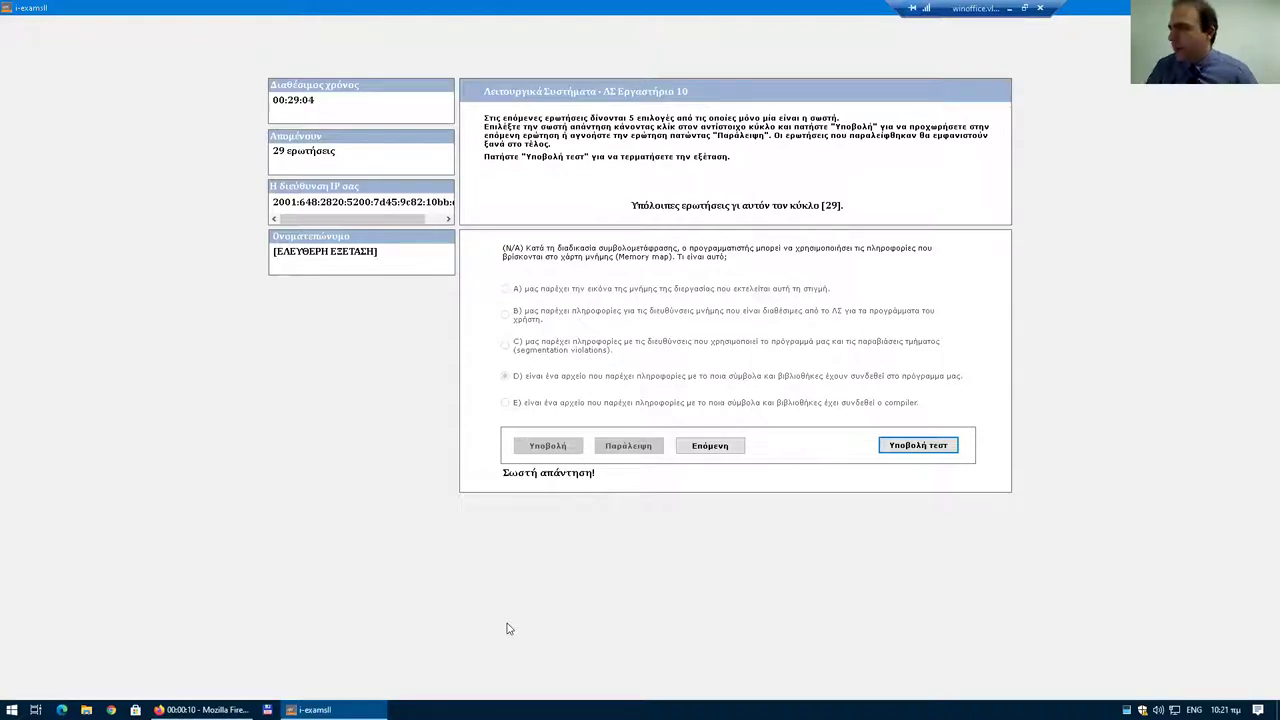
pyautogui.click(704, 449)
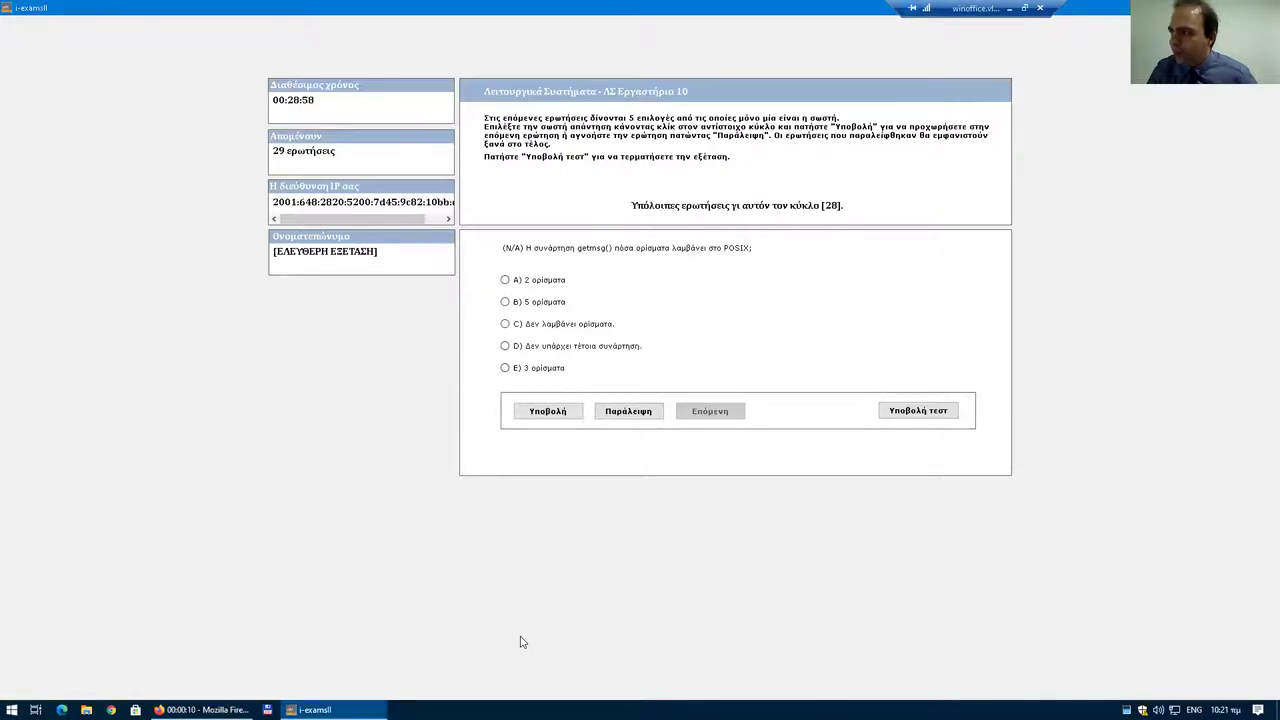
# Reset the countdown to 30 seconds, run it for the getmsg() question, and pause it.
pyautogui.click(200, 709)
pyautogui.click(297, 600)
pyautogui.click(152, 599)
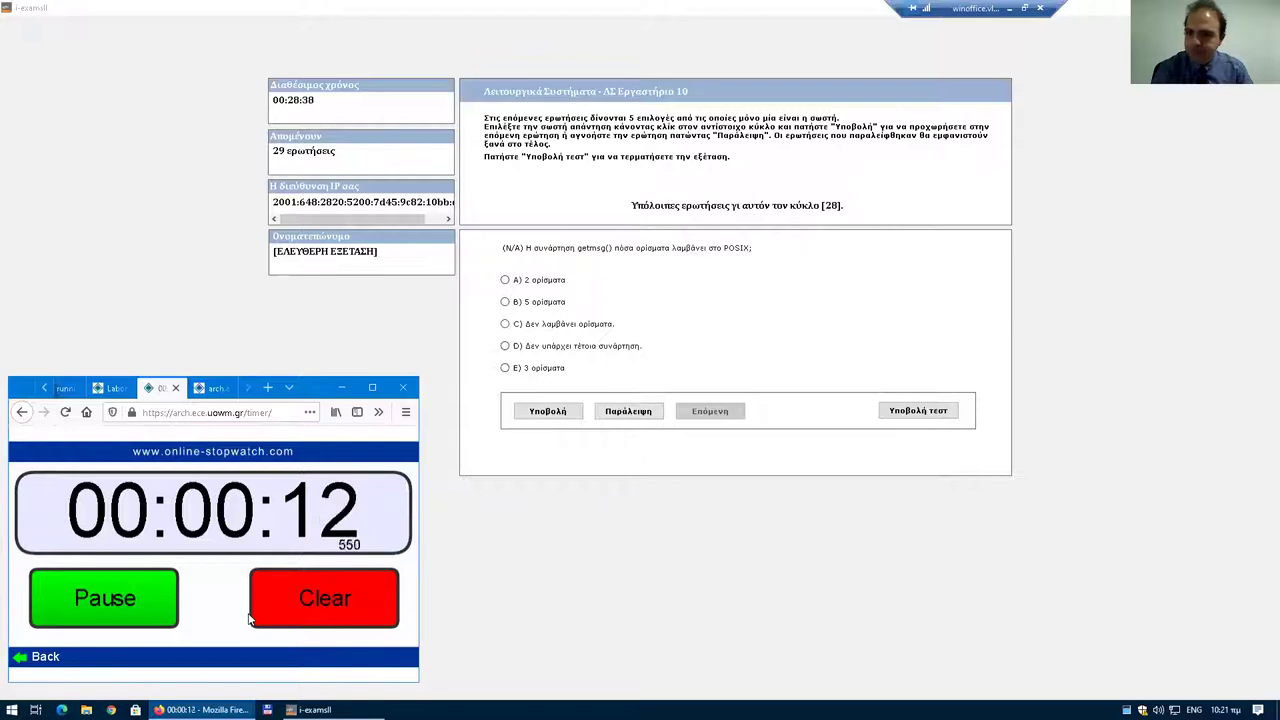
pyautogui.click(136, 598)
# Submit option D, "Δεν υπάρχει τέτοια συνάρτηση", for the getmsg() question and advance to the following question.
pyautogui.click(505, 345)
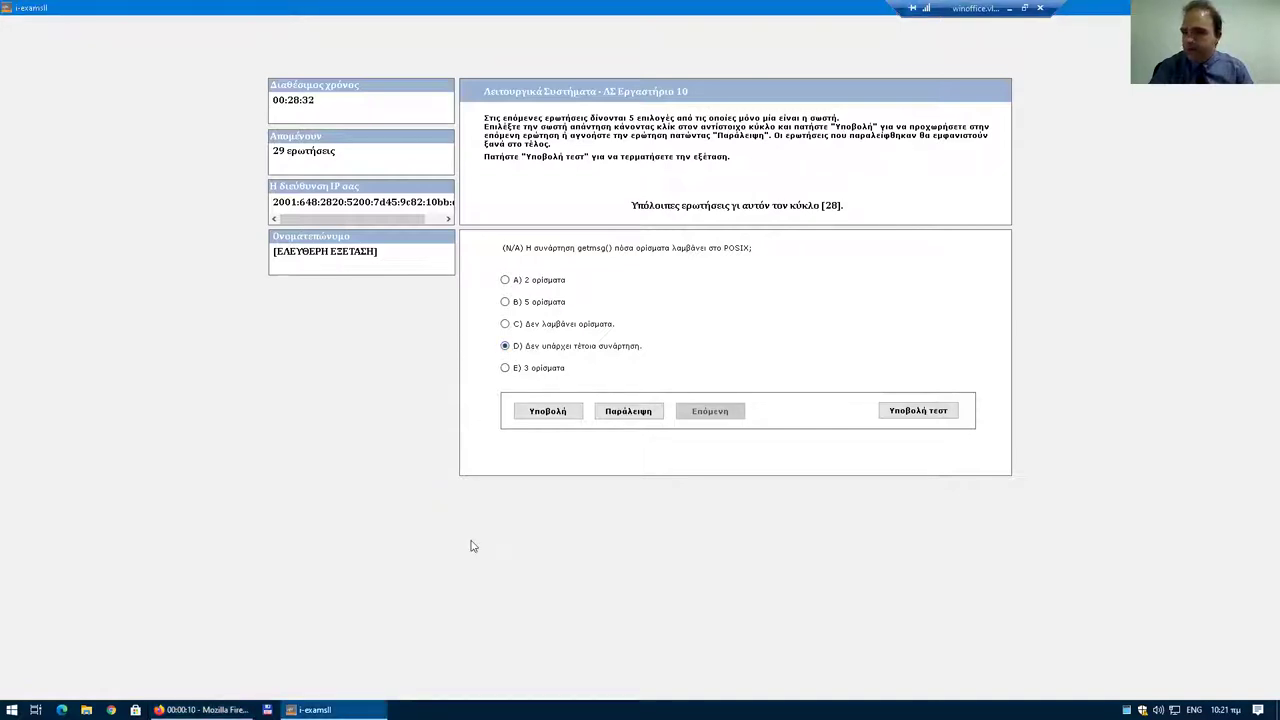
pyautogui.click(543, 412)
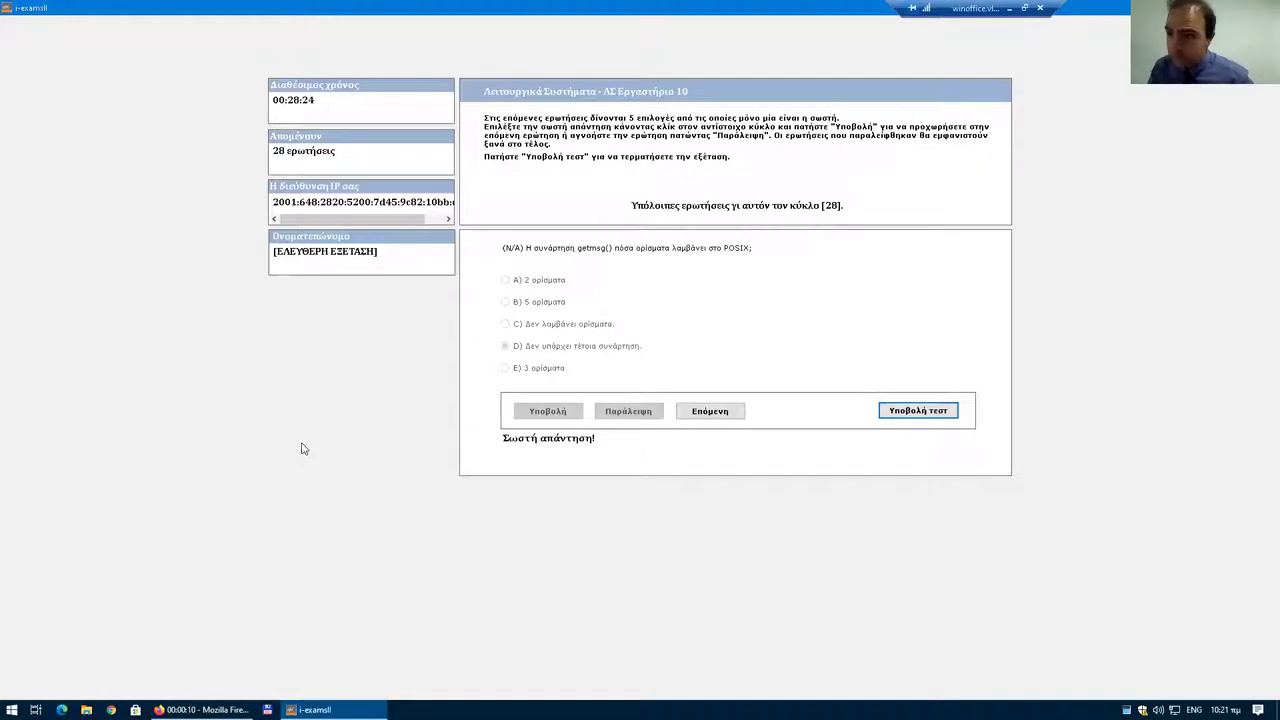
pyautogui.click(724, 410)
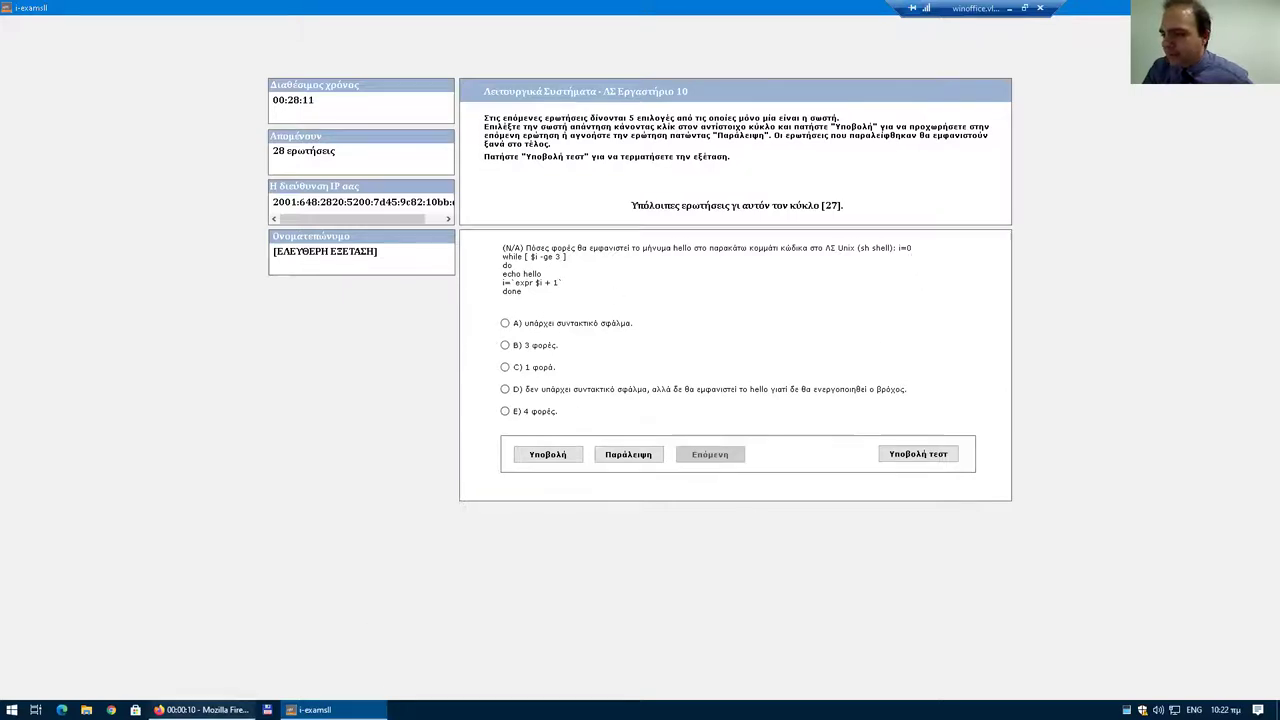
# Reset the countdown to 30 seconds, run it for the "while [ $i -ge 3 ]" loop question, and pause it.
pyautogui.click(205, 709)
pyautogui.click(291, 599)
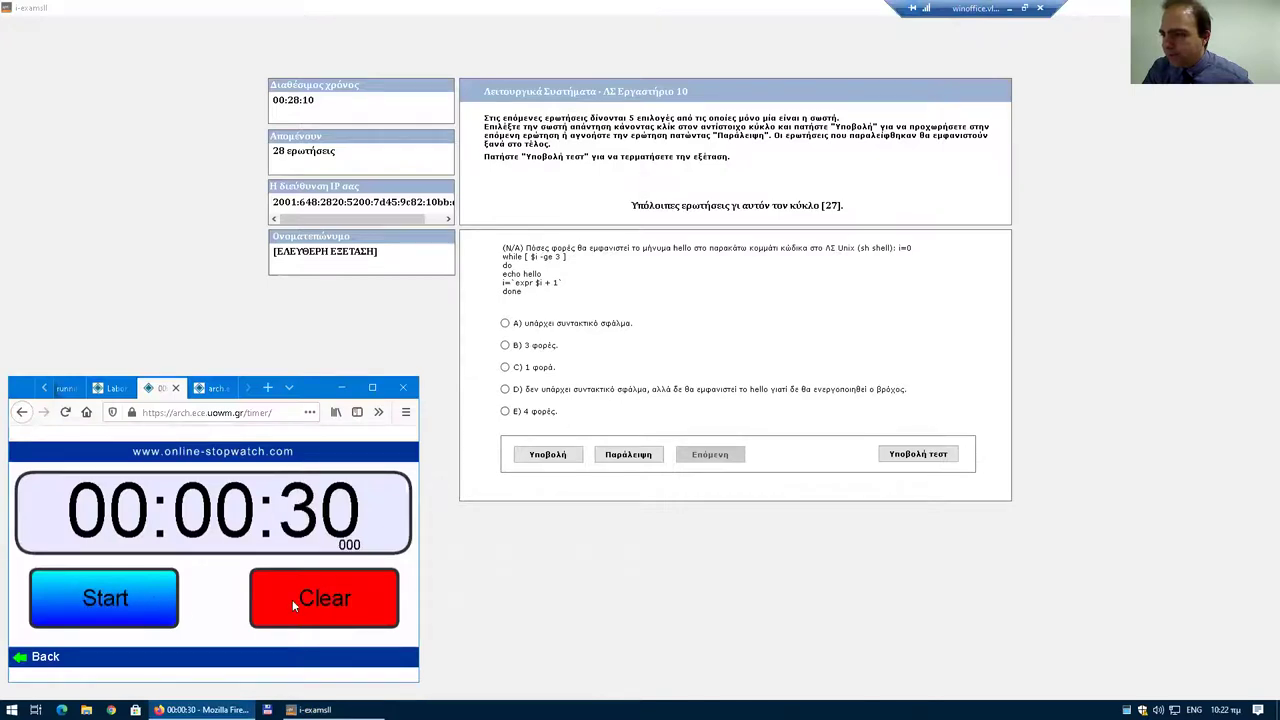
pyautogui.click(129, 595)
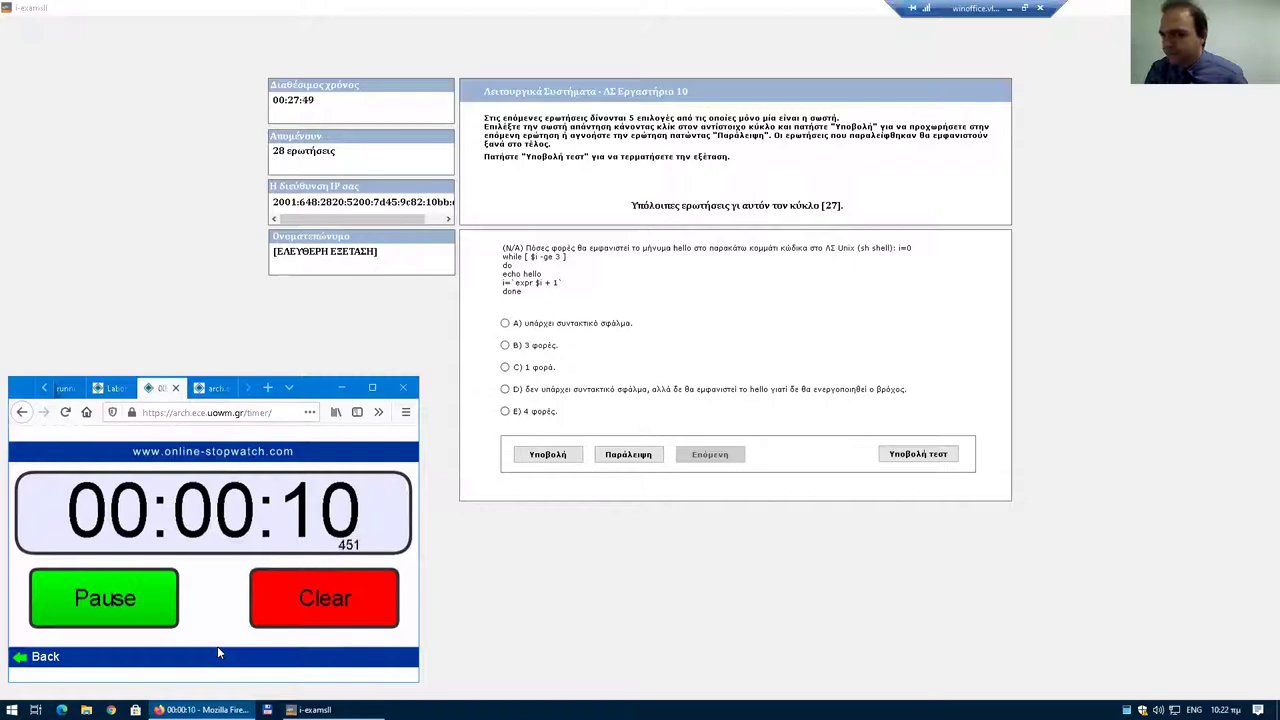
pyautogui.click(114, 606)
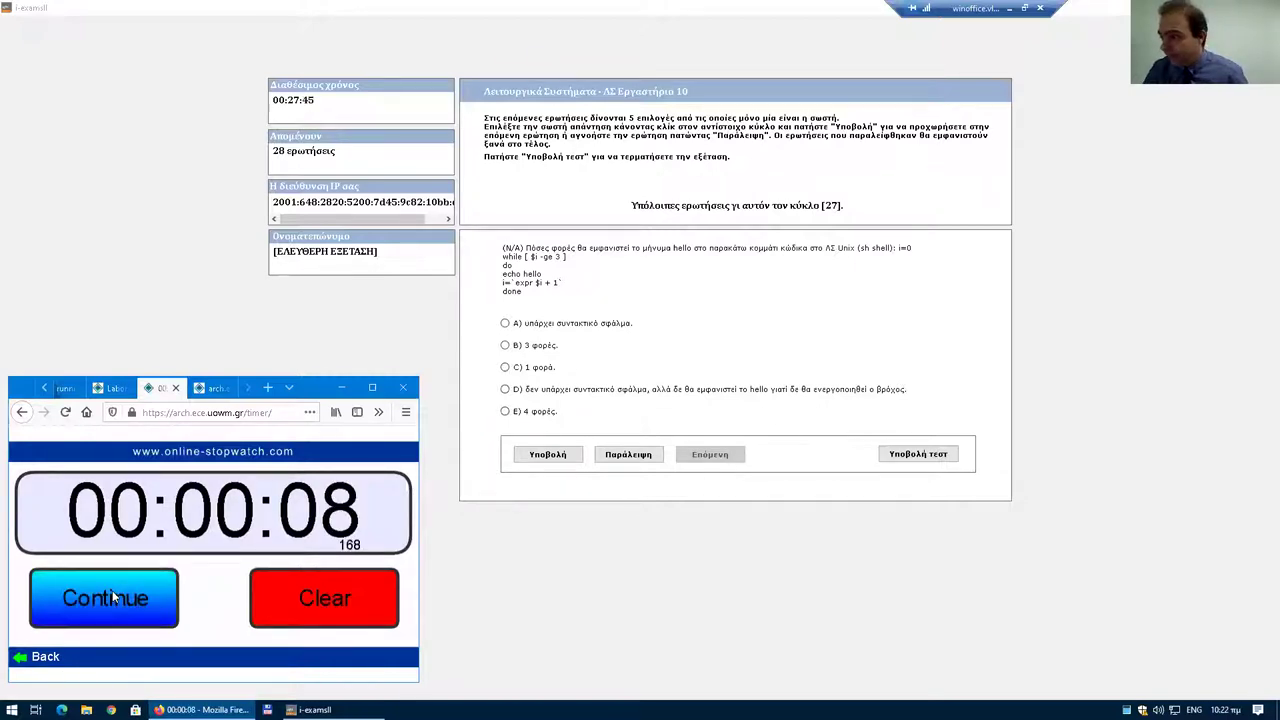
# Submit option D, no syntax error but no hello output, for the loop question and advance to the following question.
pyautogui.click(505, 389)
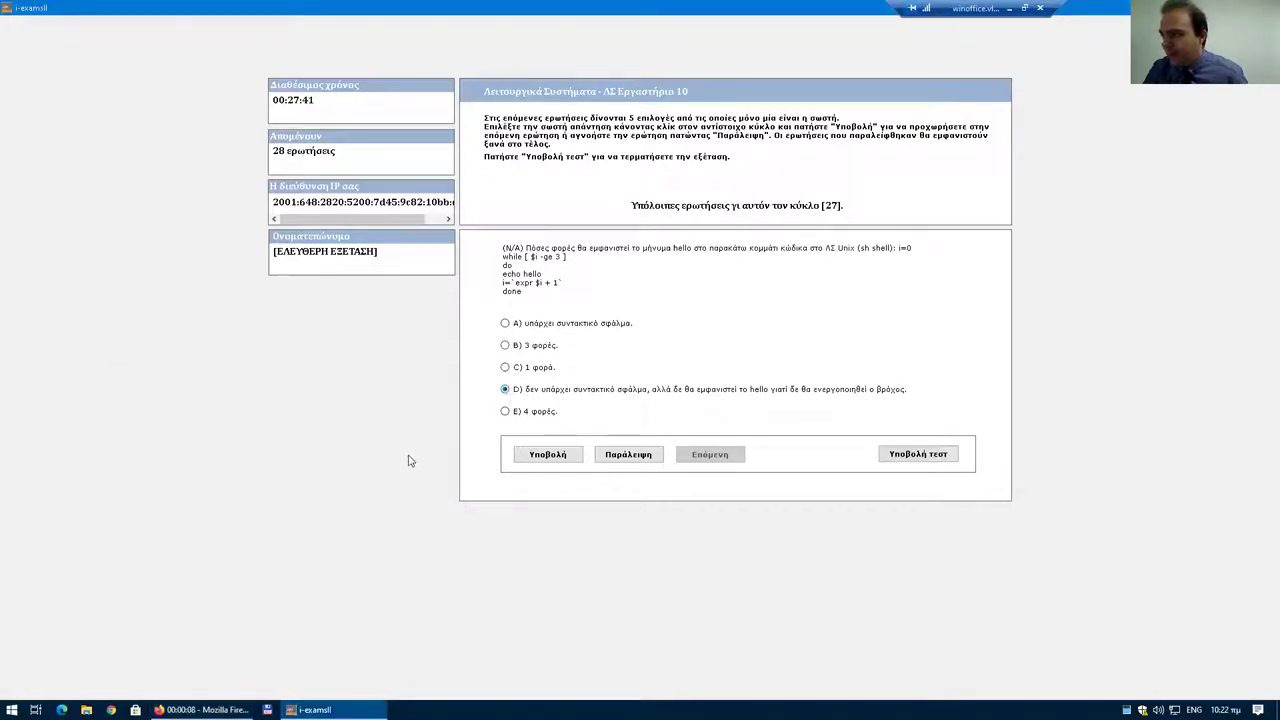
pyautogui.click(533, 459)
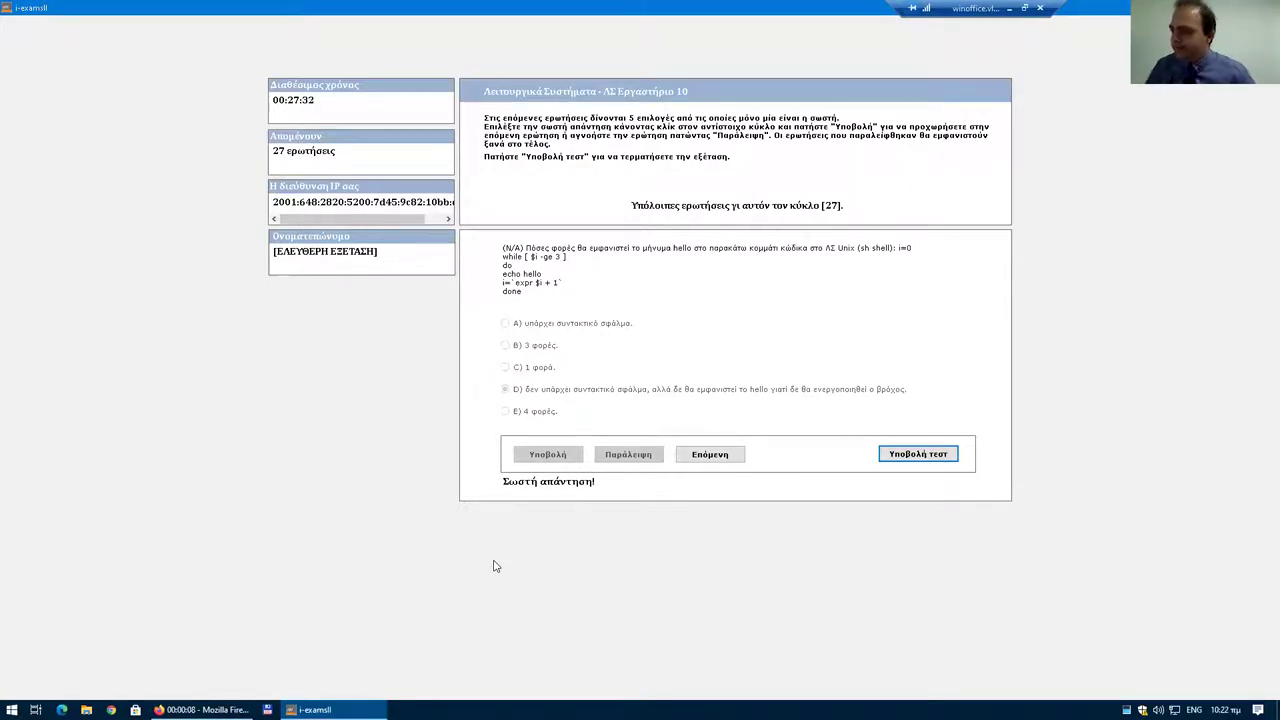
pyautogui.click(708, 456)
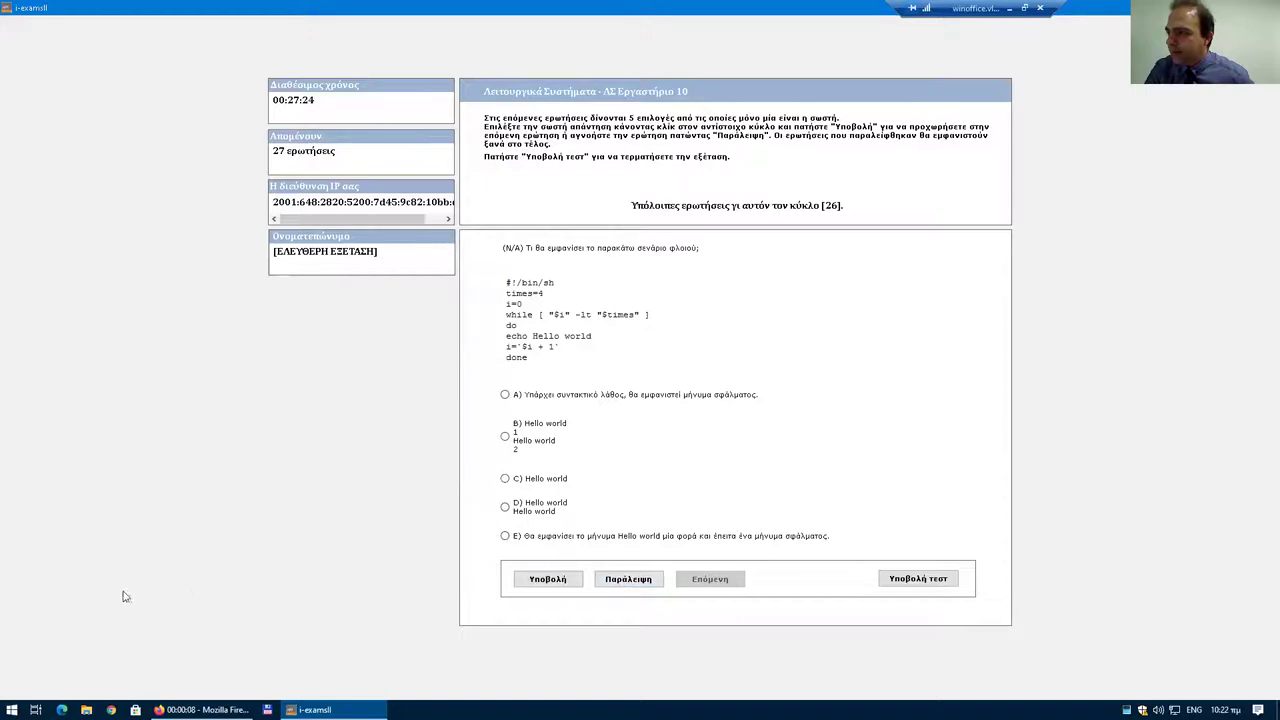
# Reset and run the 30-second countdown for the Hello world shell script question, pause it, and skip the question.
pyautogui.click(200, 710)
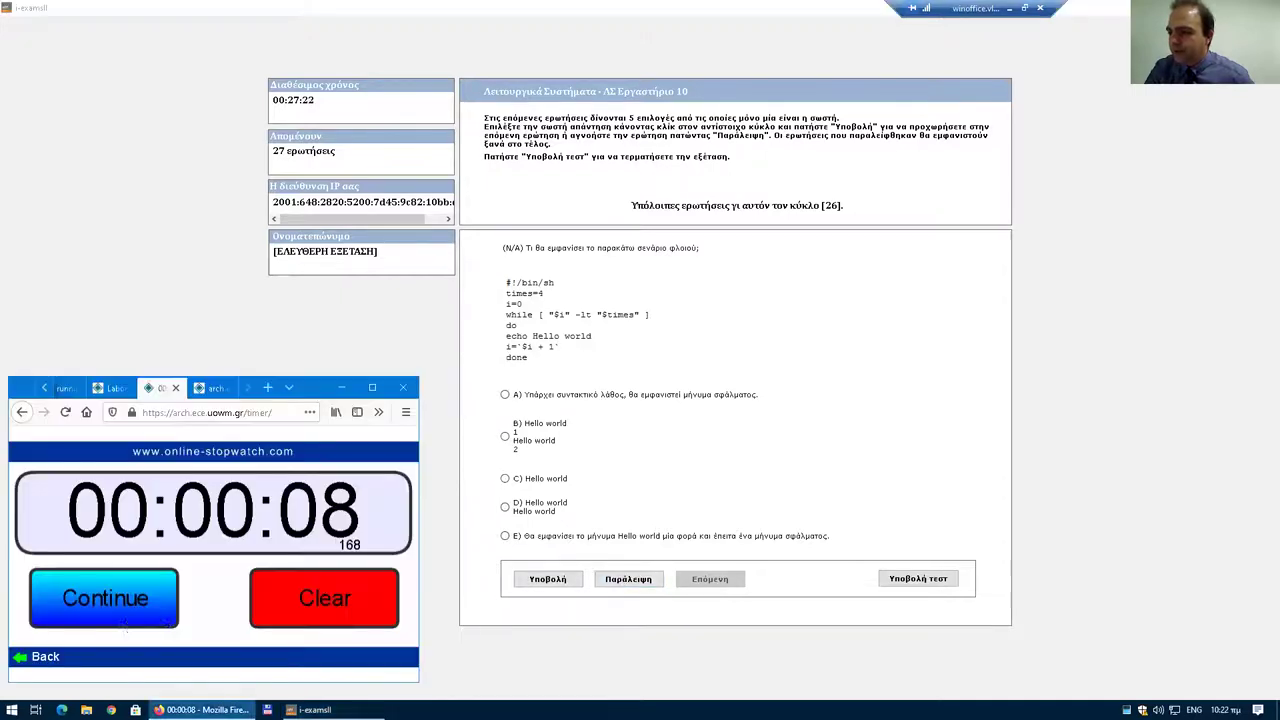
pyautogui.click(255, 598)
pyautogui.click(134, 596)
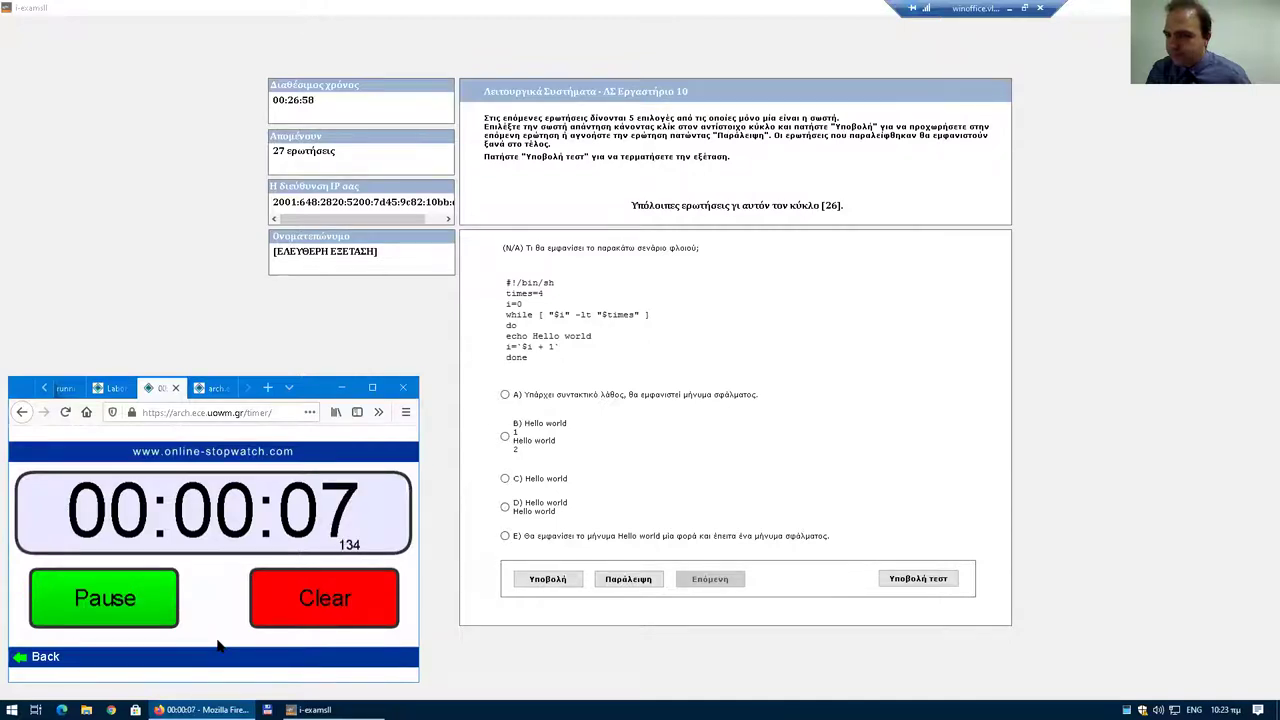
pyautogui.click(142, 610)
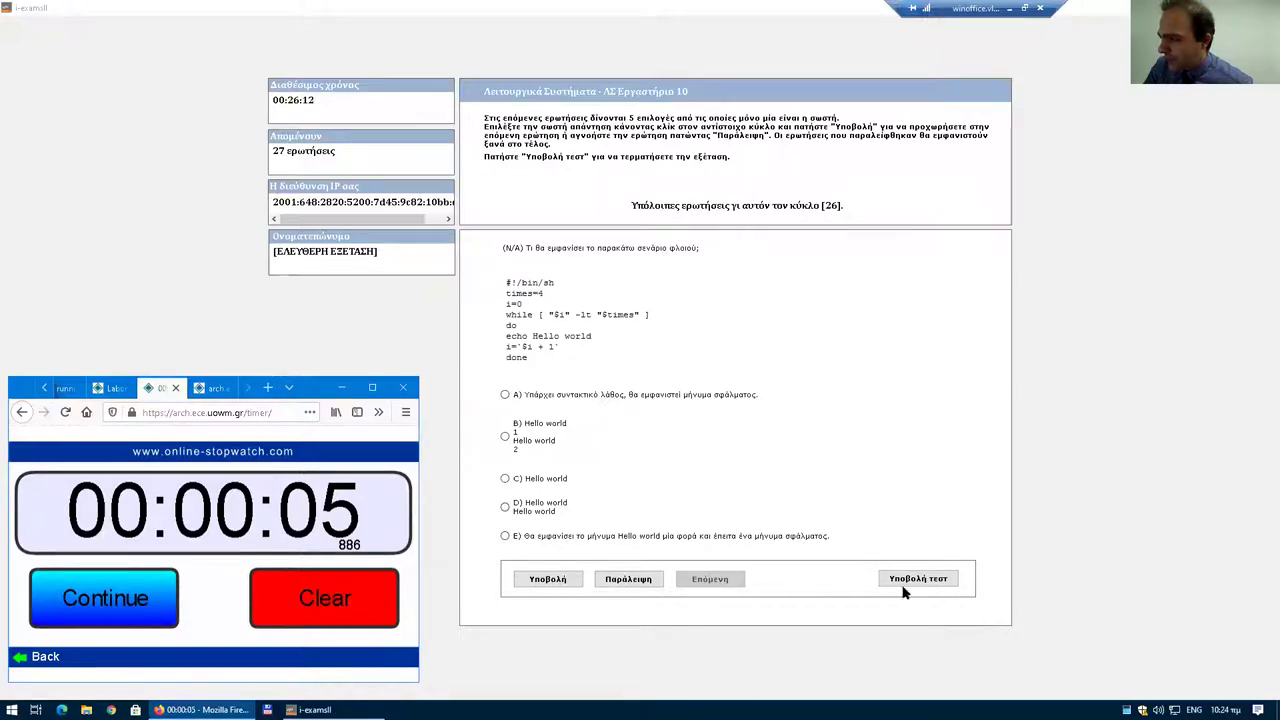
pyautogui.click(625, 581)
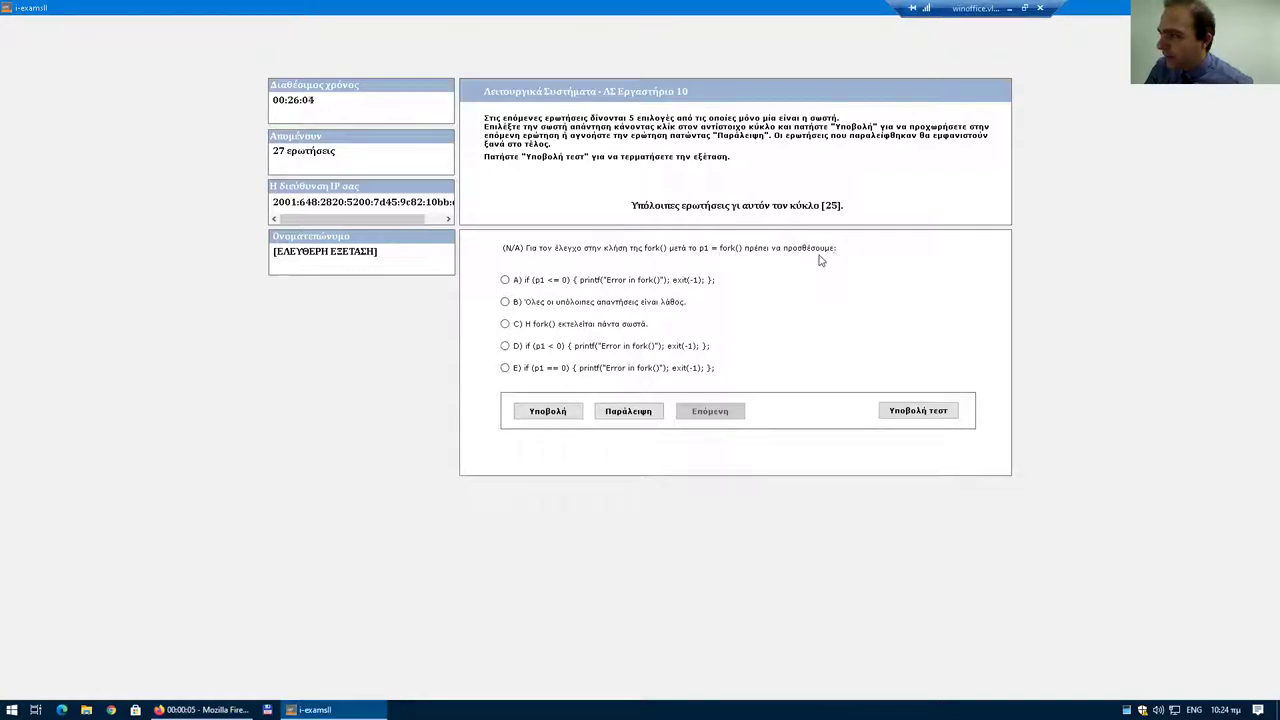
# Reset and run the 30-second countdown for the fork() error-checking question, and pause it.
pyautogui.click(202, 709)
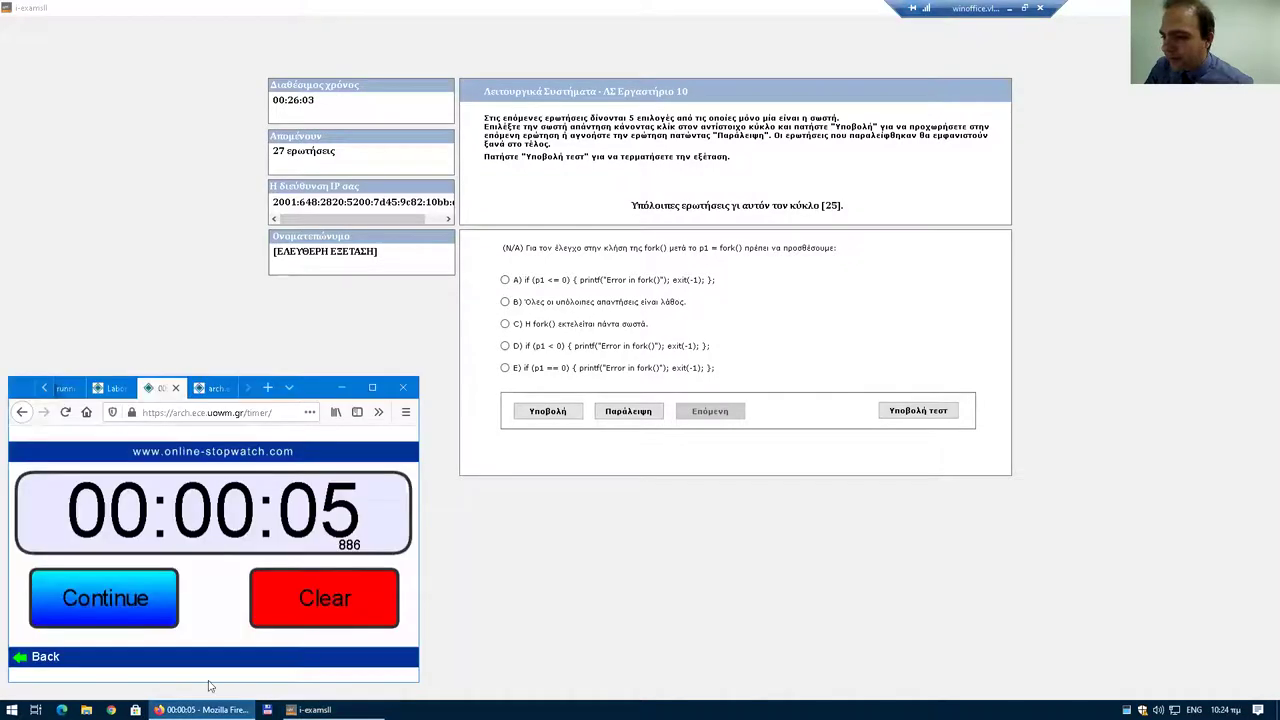
pyautogui.click(306, 604)
pyautogui.click(145, 600)
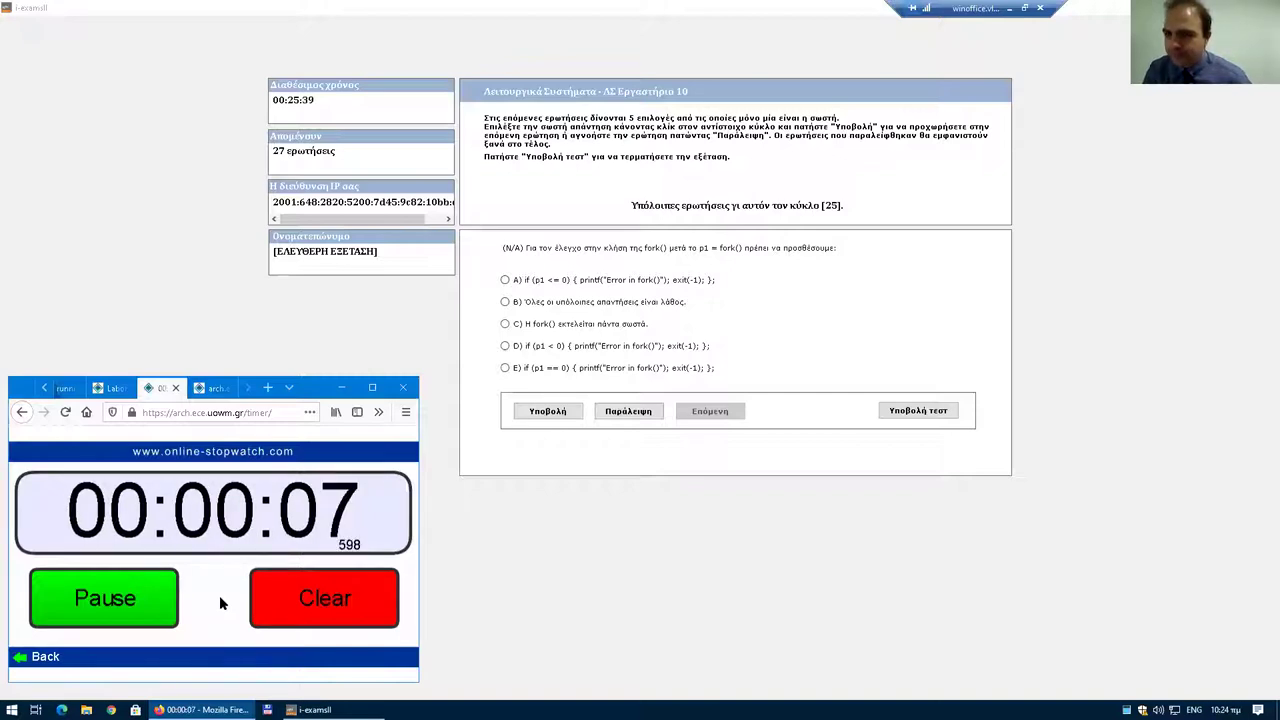
pyautogui.click(60, 588)
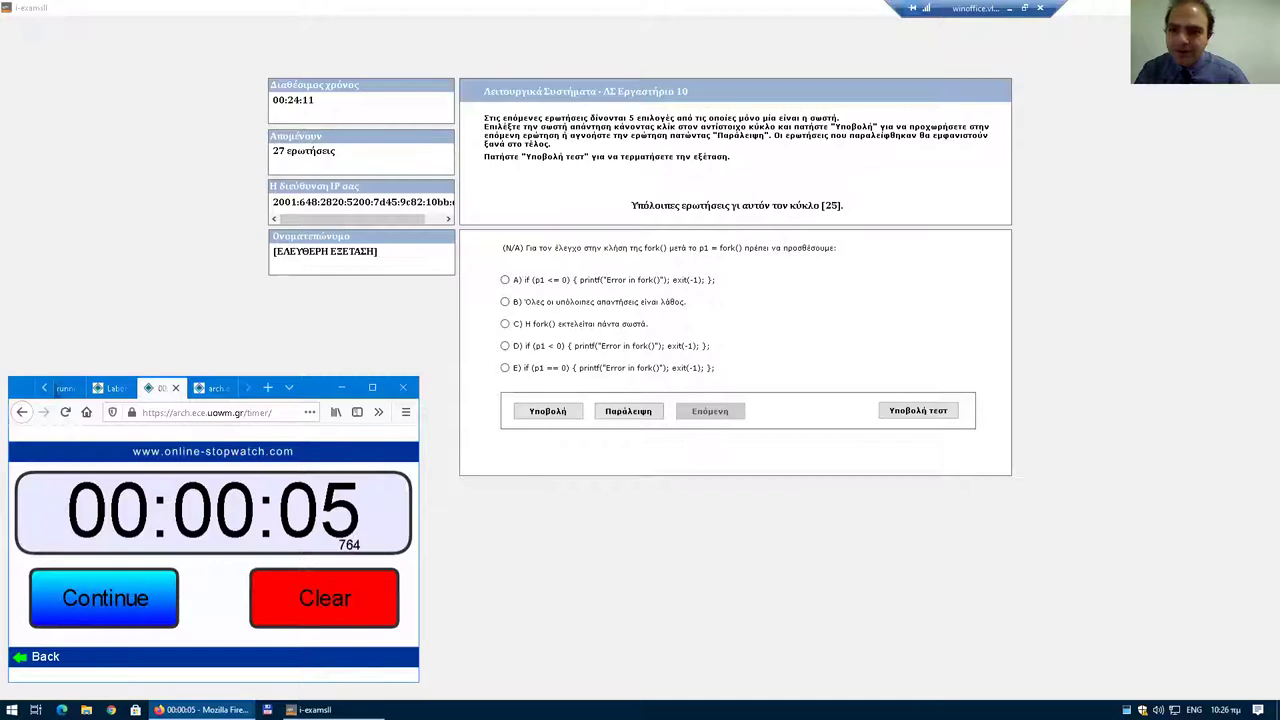
# Submit option E, "if (p1 == 0) { printf("Error in fork()"); exit(-1); };", for the fork() error-checking question.
pyautogui.click(505, 370)
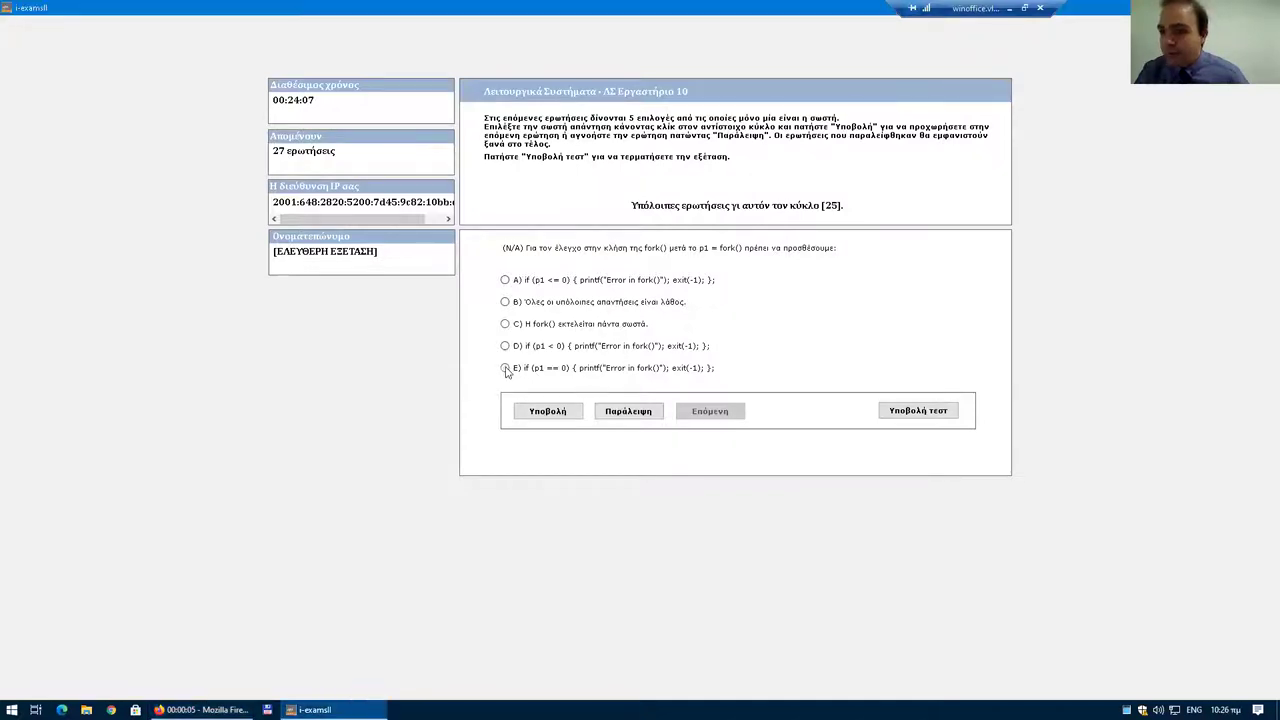
pyautogui.click(505, 369)
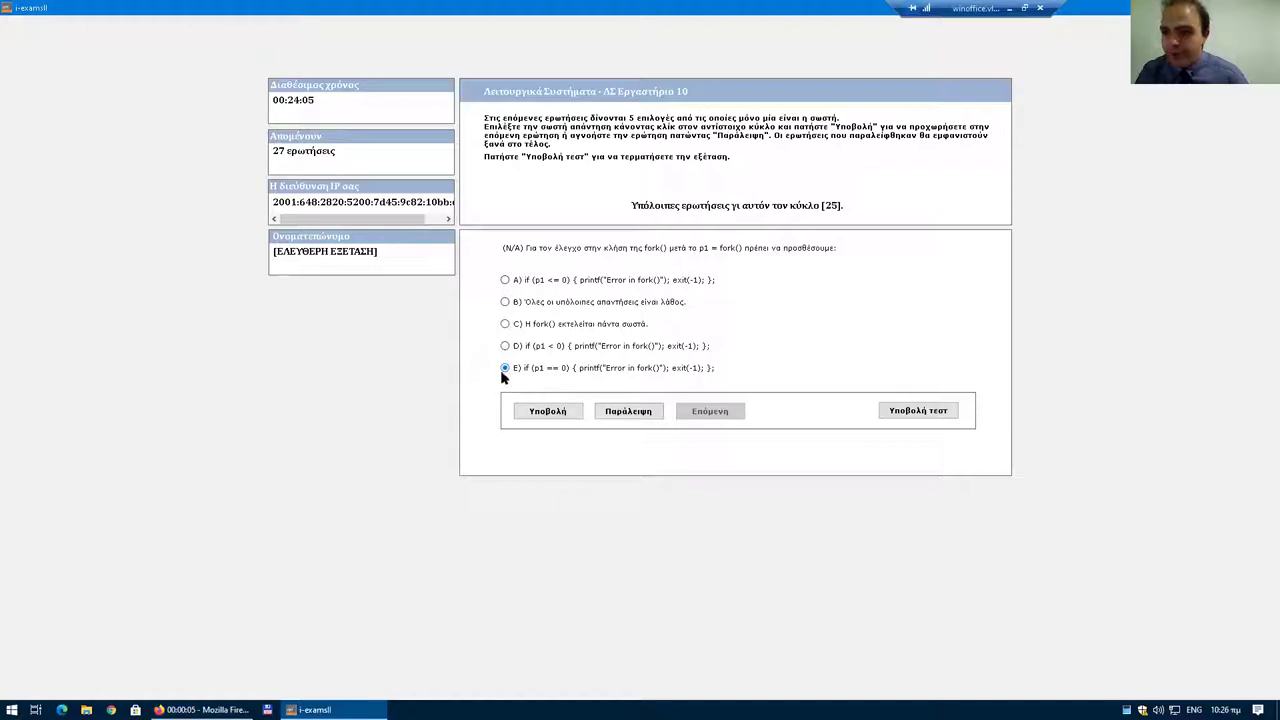
pyautogui.click(547, 413)
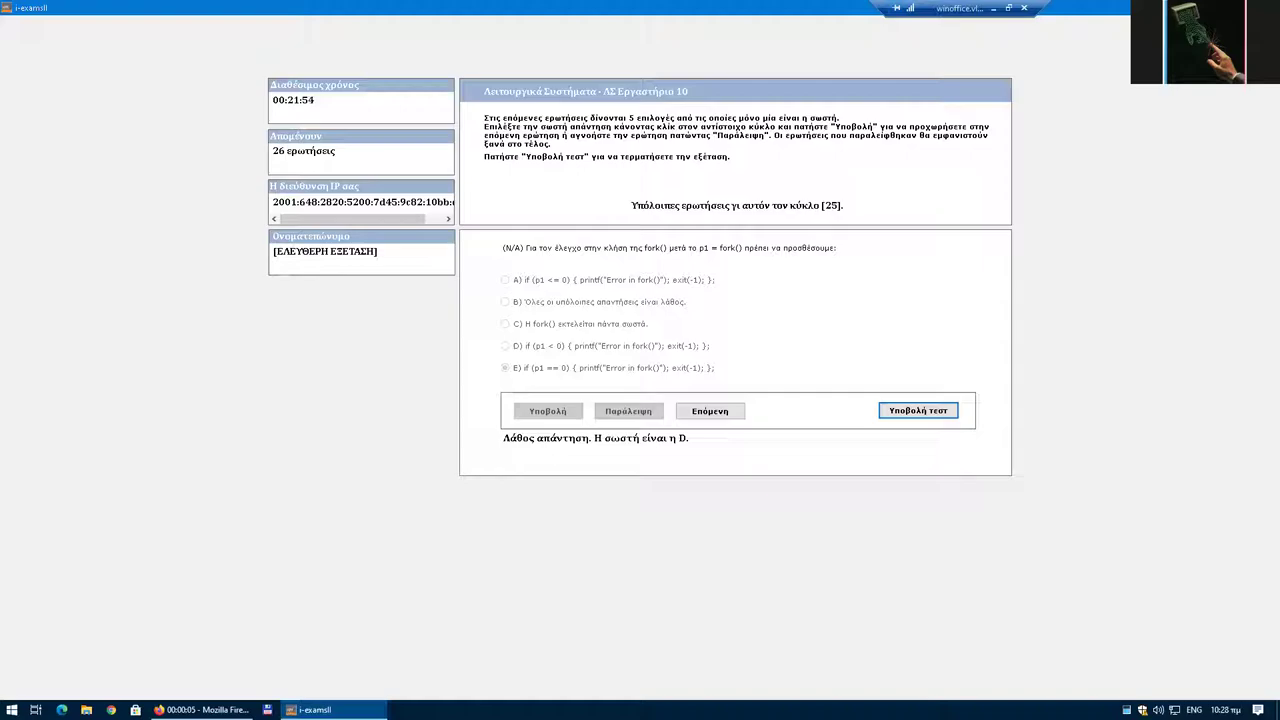
# Submit the whole Lab 10 test to end the exam, confirm the submission, and proceed to the answer review.
pyautogui.hotkey('alt', 'Tab')
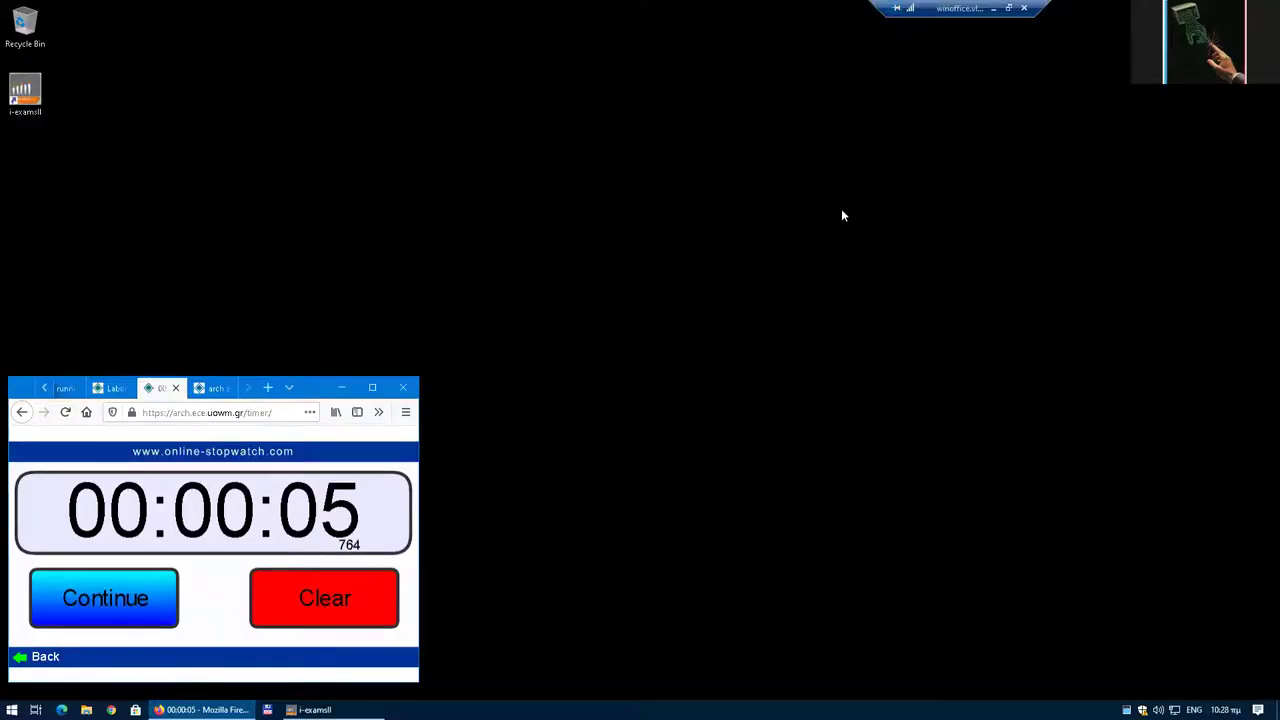
pyautogui.click(310, 709)
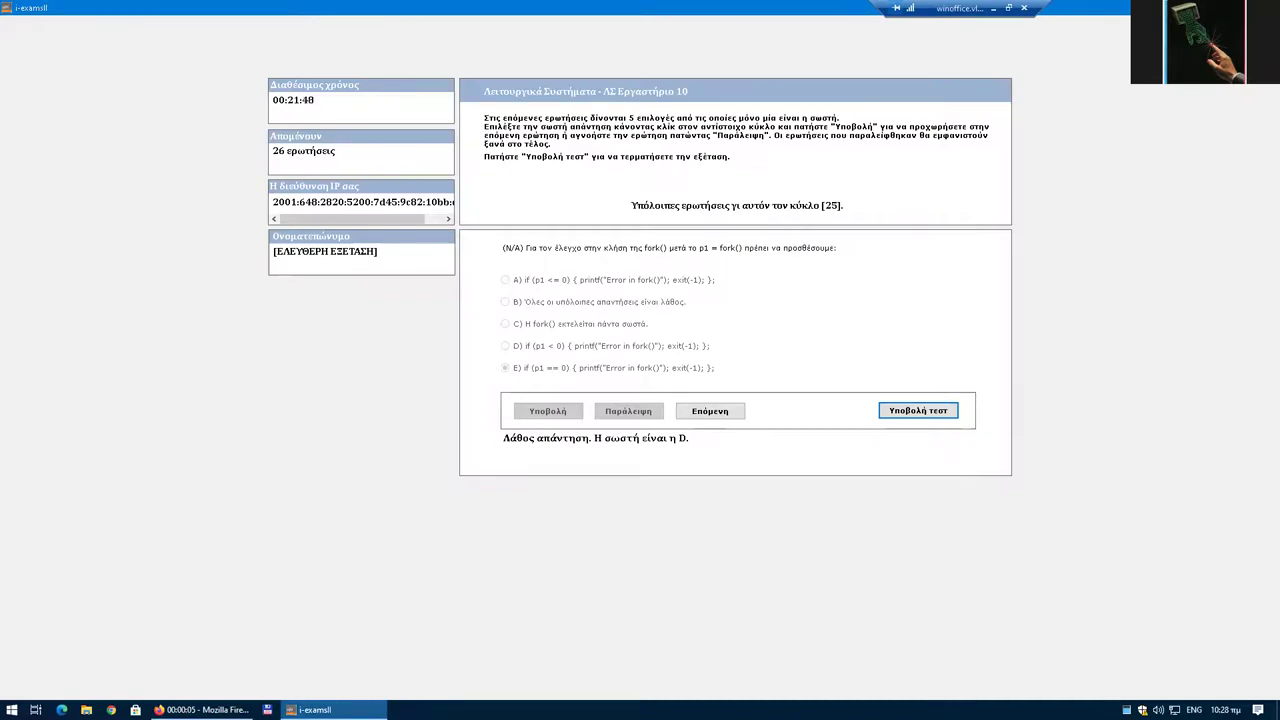
pyautogui.click(925, 412)
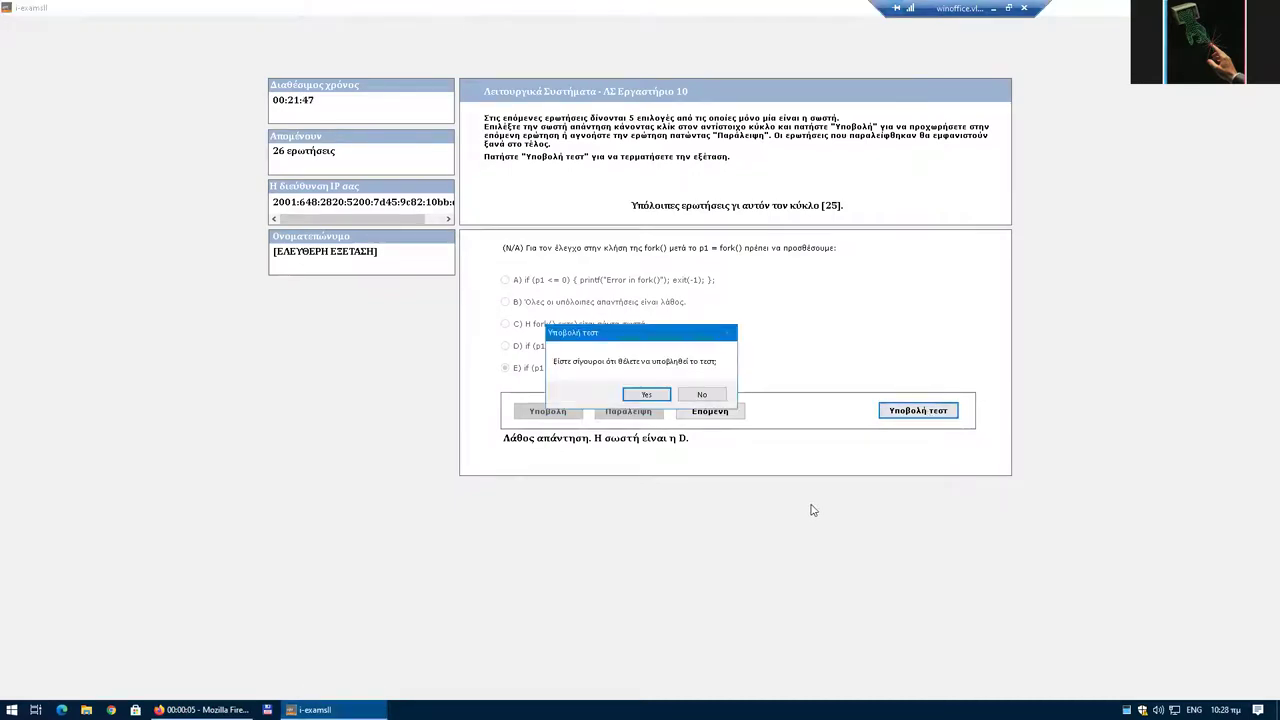
pyautogui.click(641, 395)
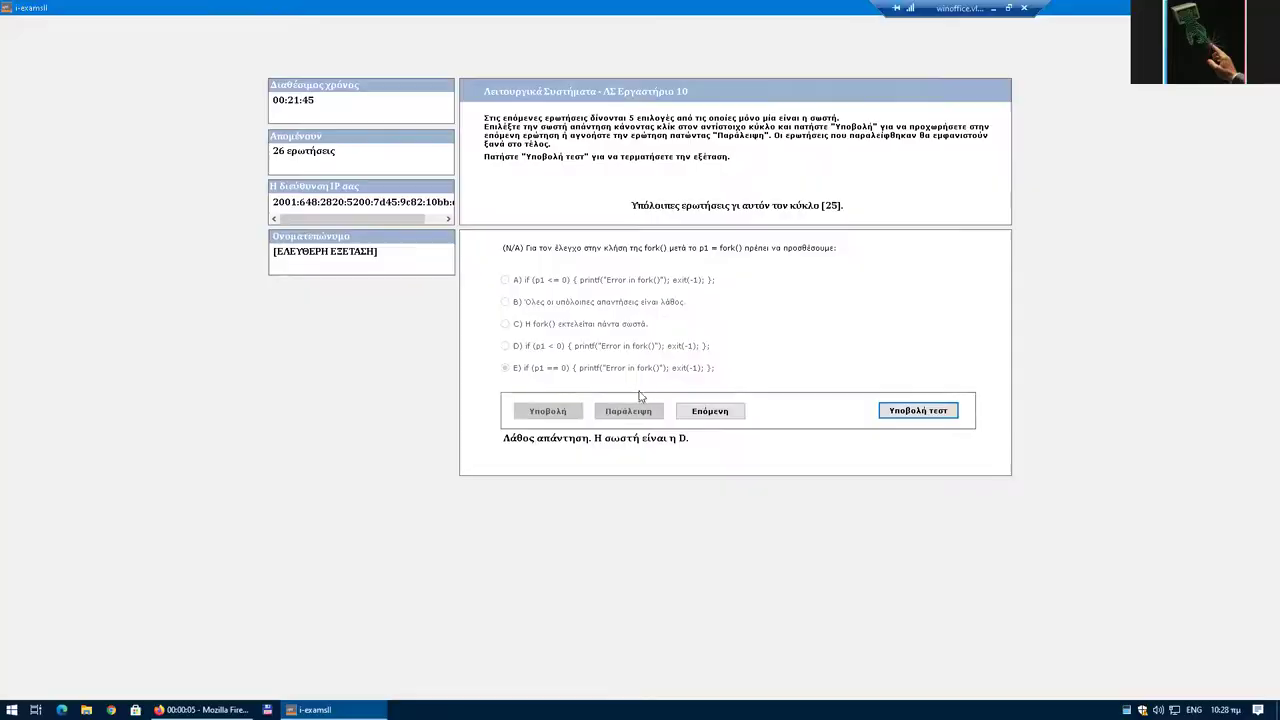
pyautogui.click(569, 412)
pyautogui.click(640, 437)
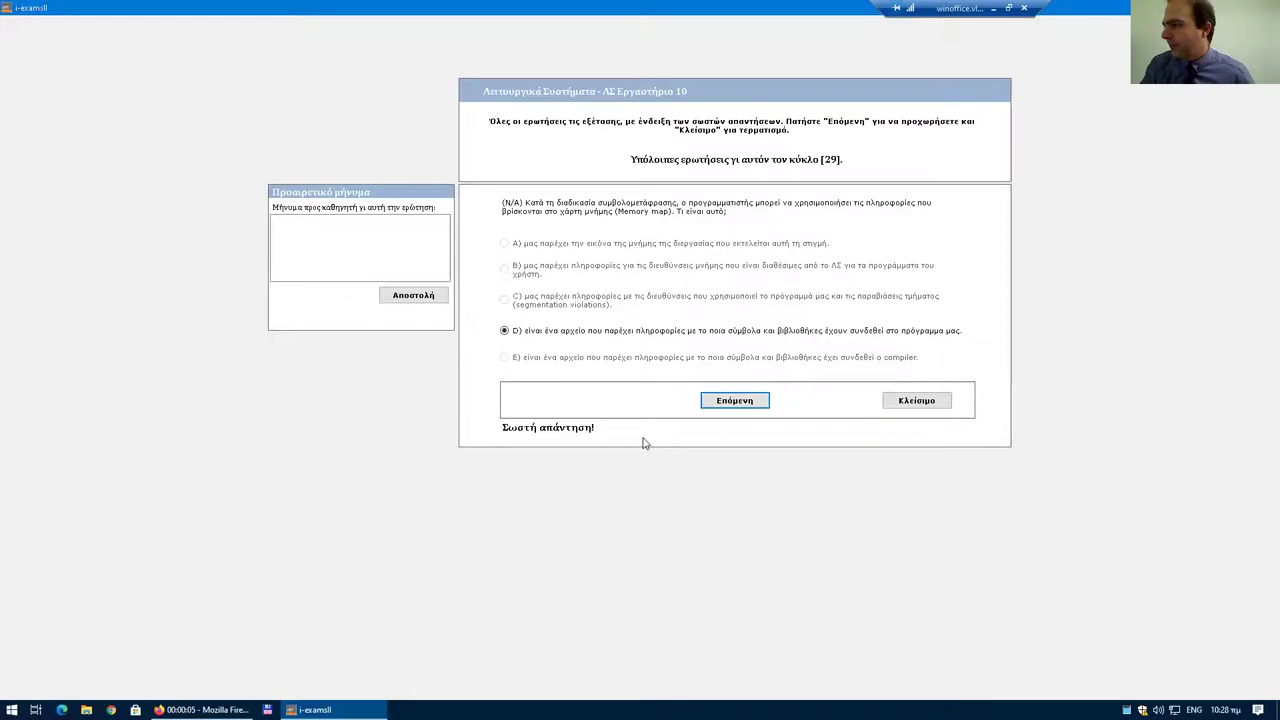
# Advance through the answer review to the Hello world shell script question and activate the message field for the teacher.
pyautogui.click(734, 402)
pyautogui.click(733, 366)
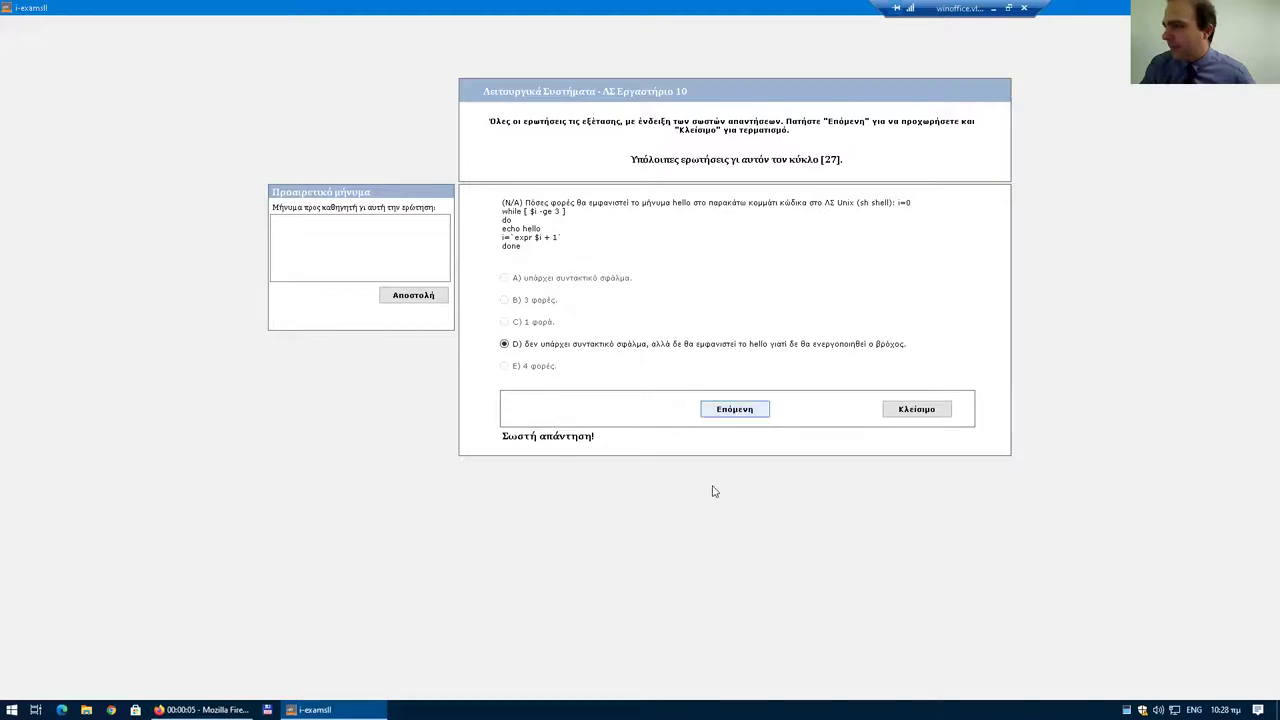
pyautogui.press('Return')
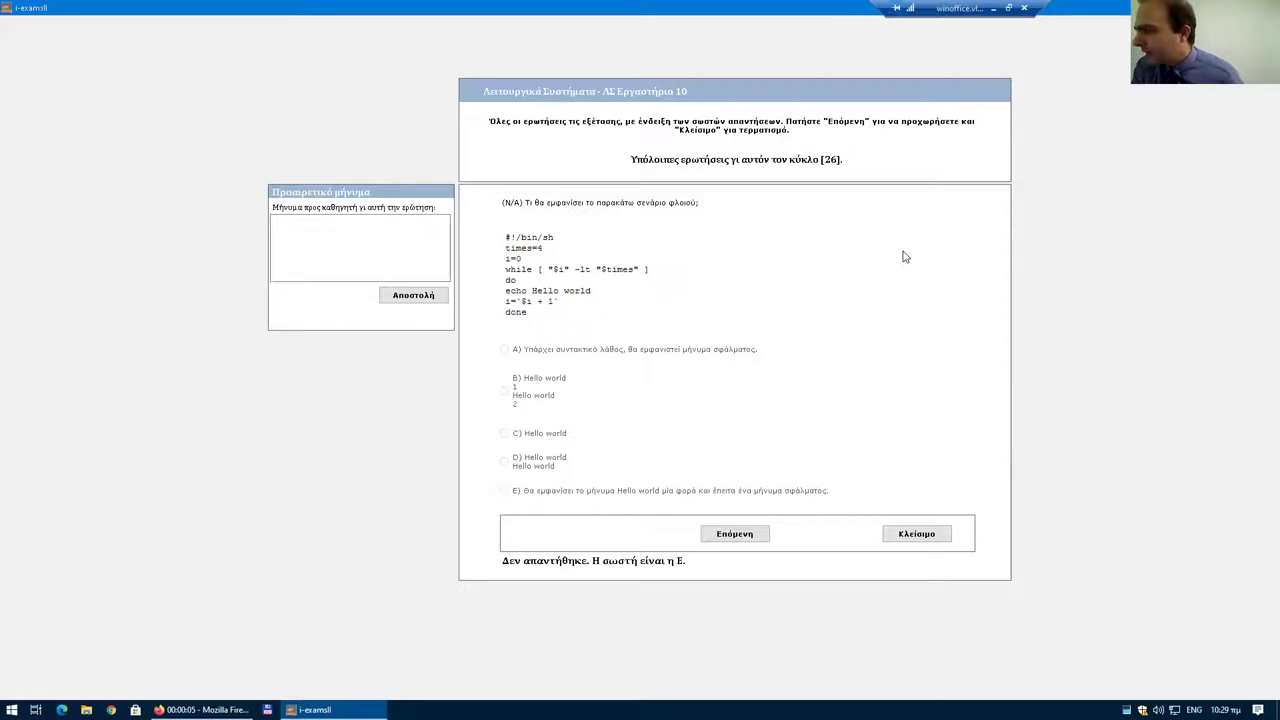
pyautogui.click(318, 232)
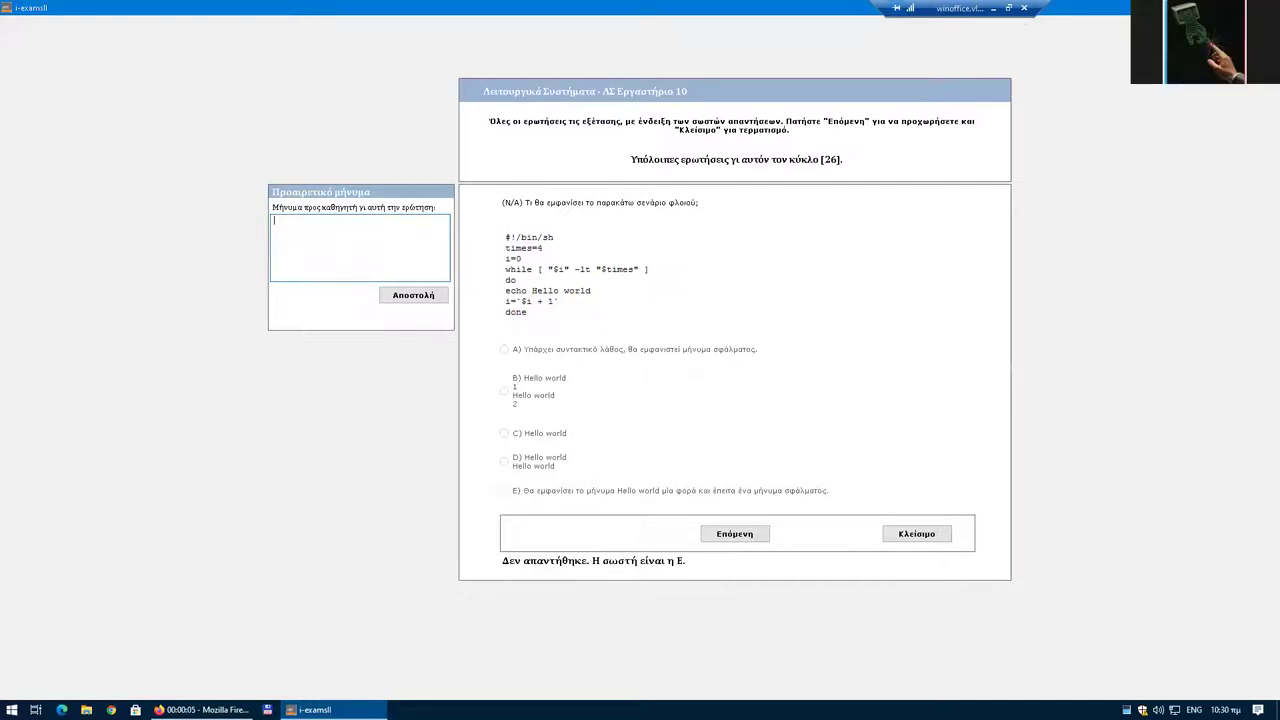
# Minimize the i-examsII window and the winoffice remote desktop session to return to the local desktop.
pyautogui.click(310, 709)
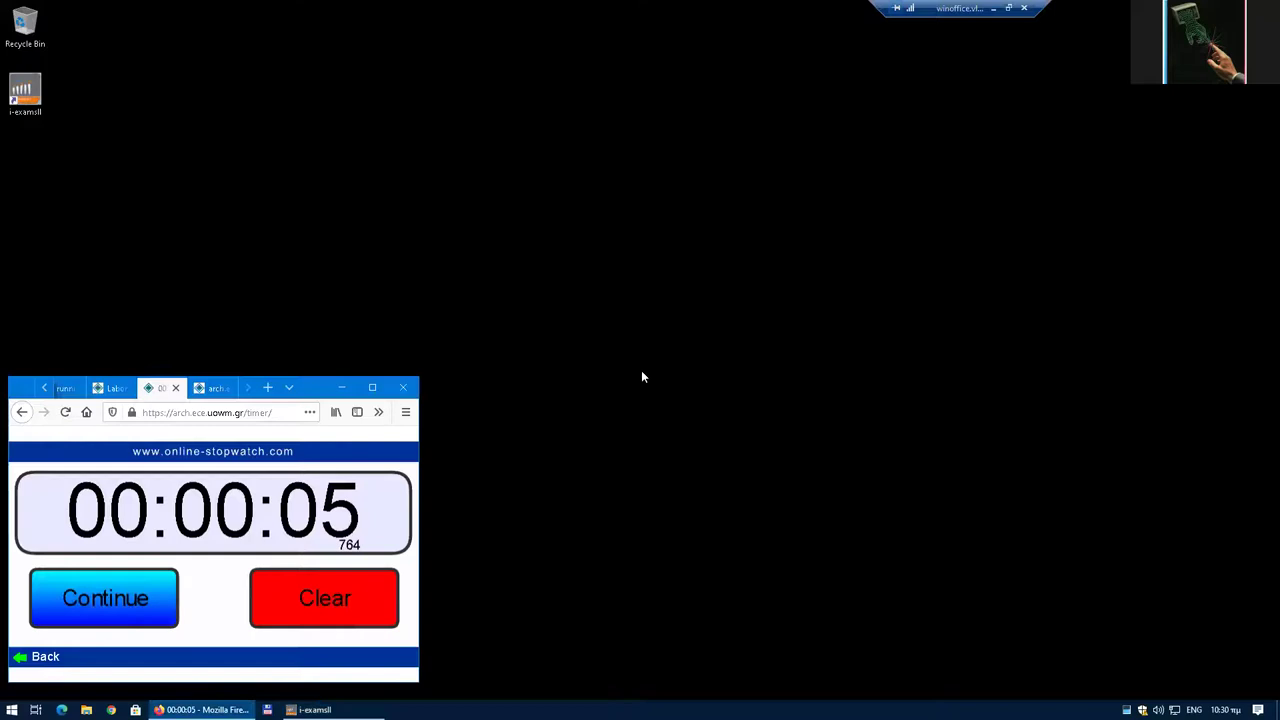
pyautogui.click(993, 9)
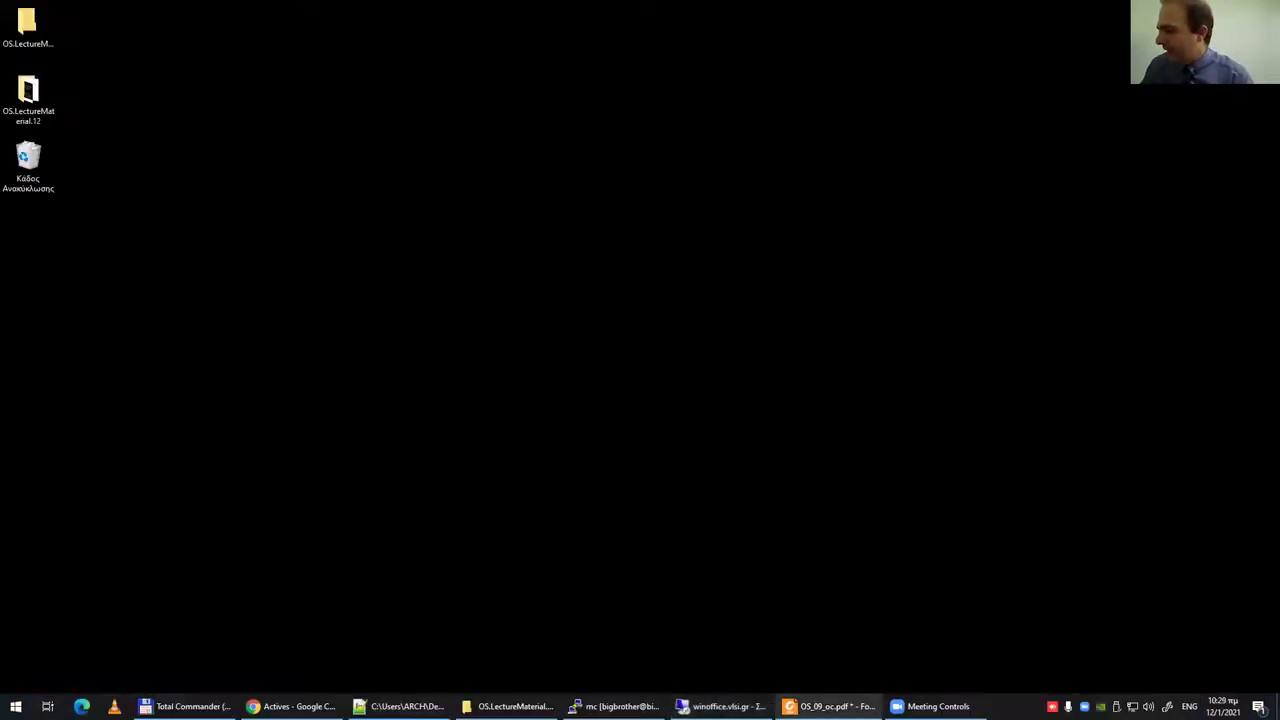